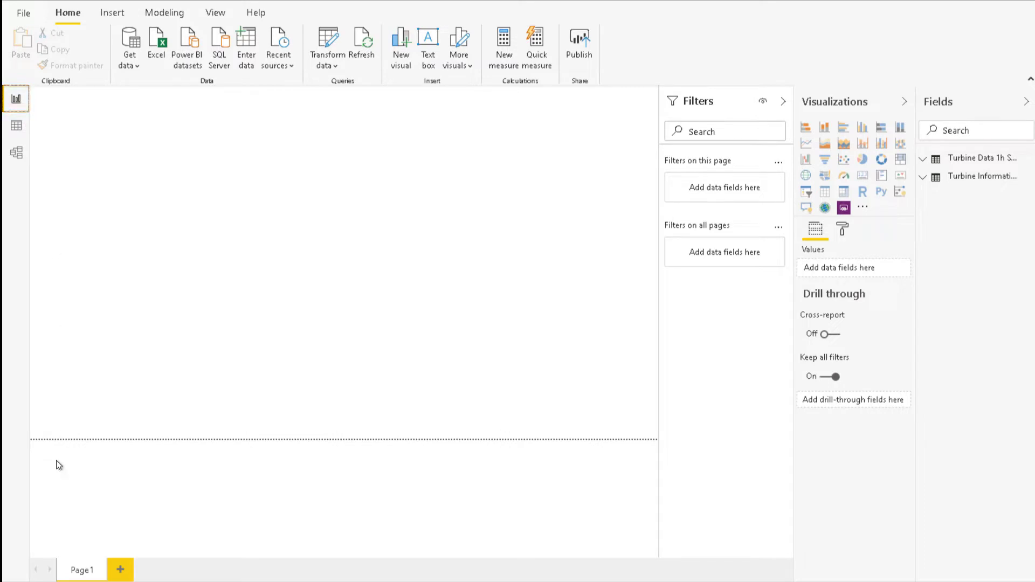
- Rename the Page 1 tab to 'Wind Generation Overview'
right_click(84, 575)
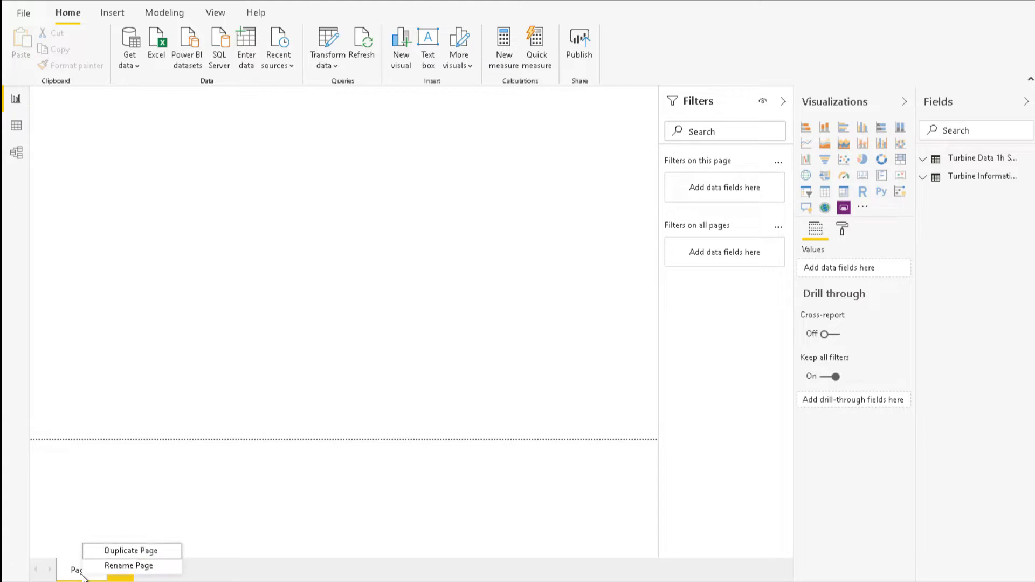
left_click(111, 566)
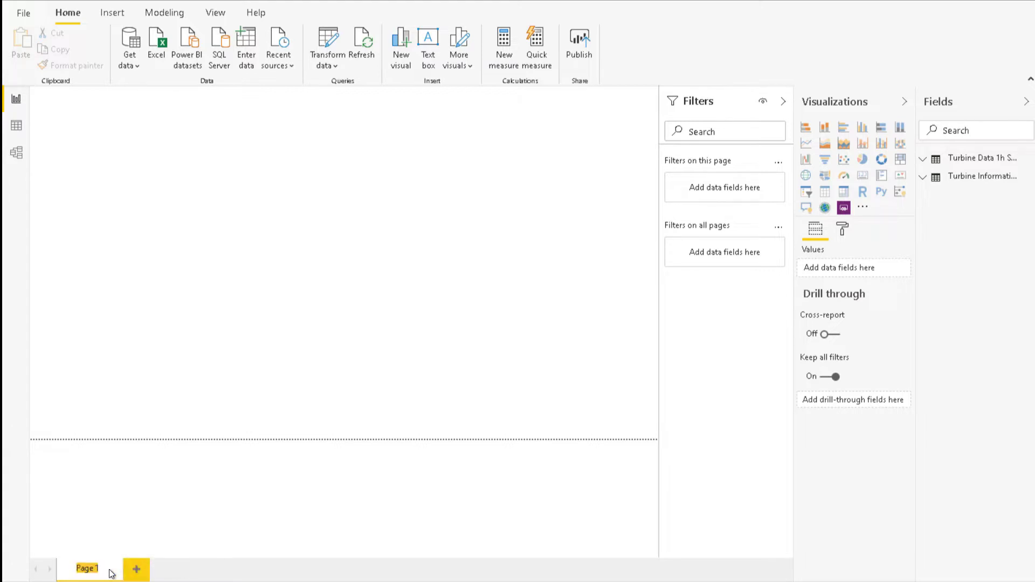
type("Wind Ge")
type("neration C")
type("verview")
left_click(181, 573)
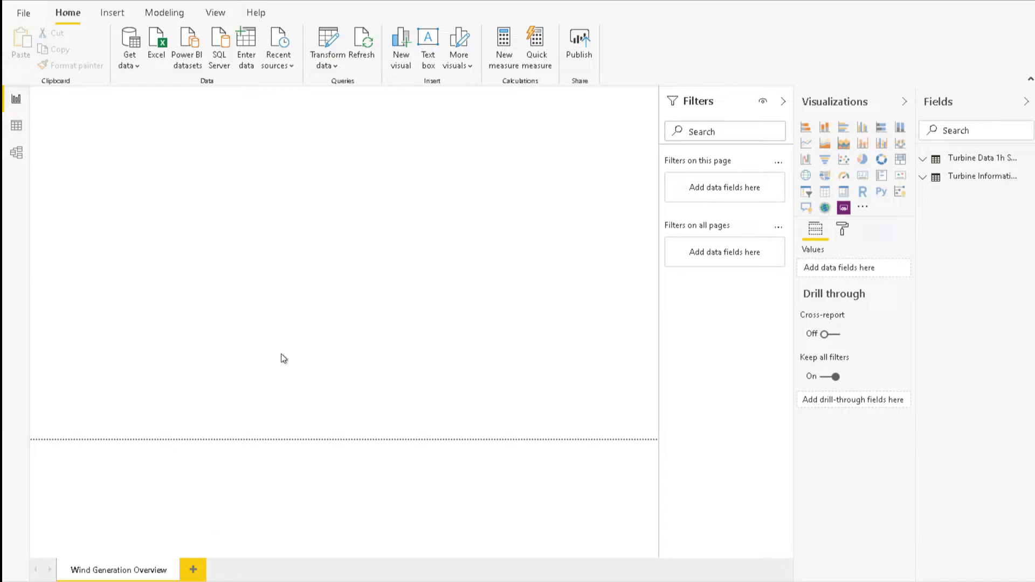
- Add a 36-point 'Wind Generation Overview' text box, widened to fit on one line
left_click(428, 56)
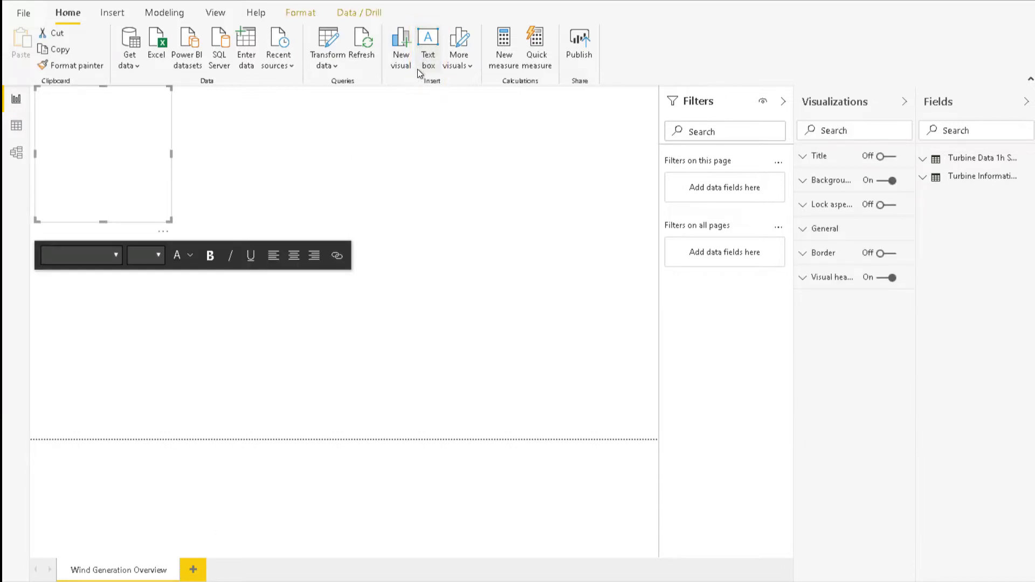
left_click(161, 254)
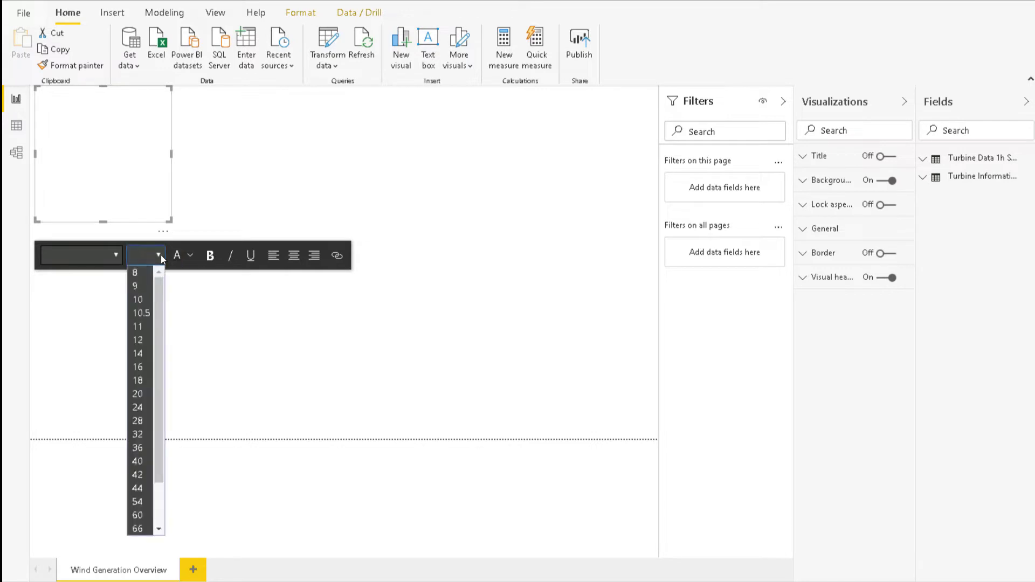
left_click(139, 451)
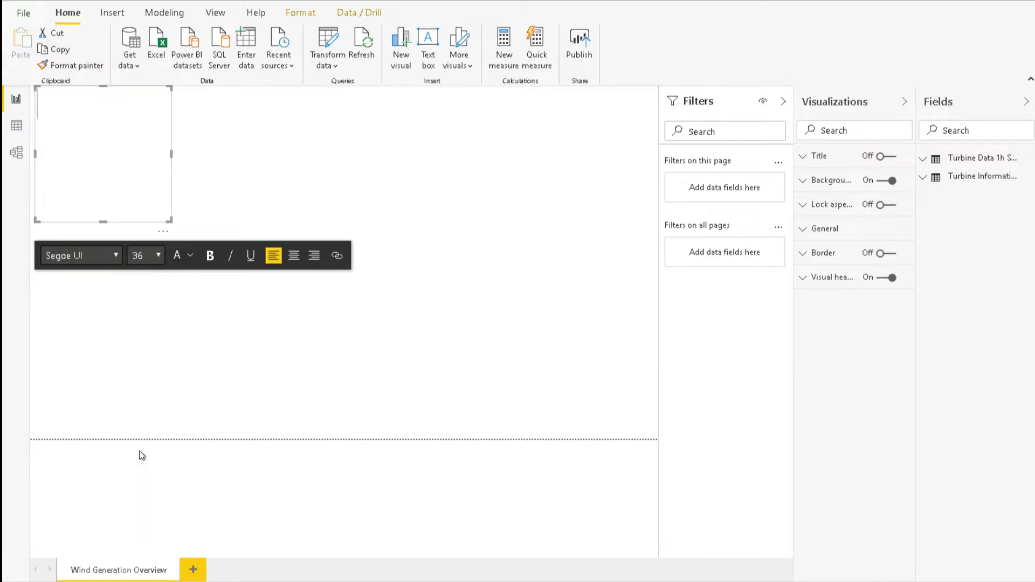
type("Wind")
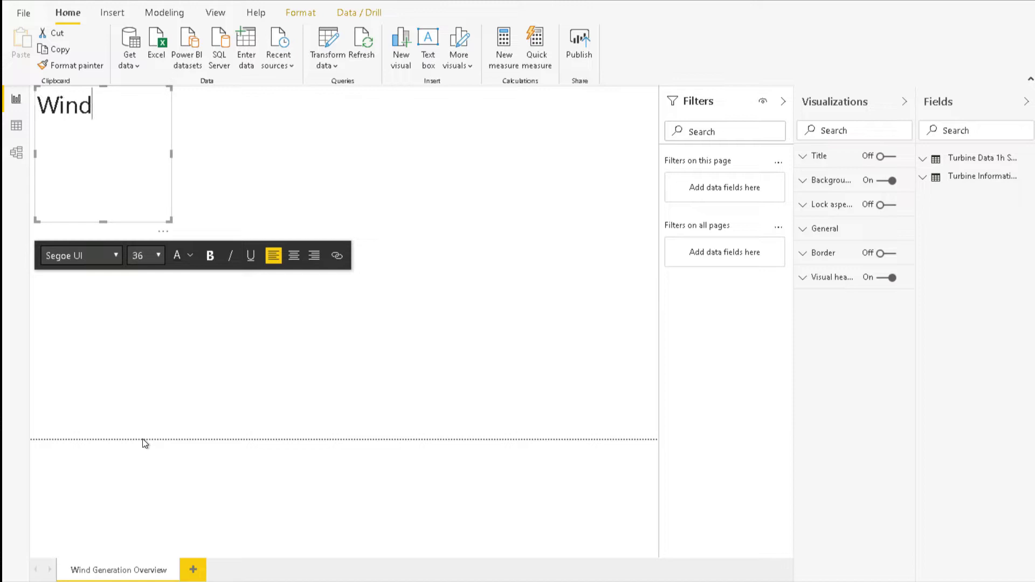
type(" Generatio")
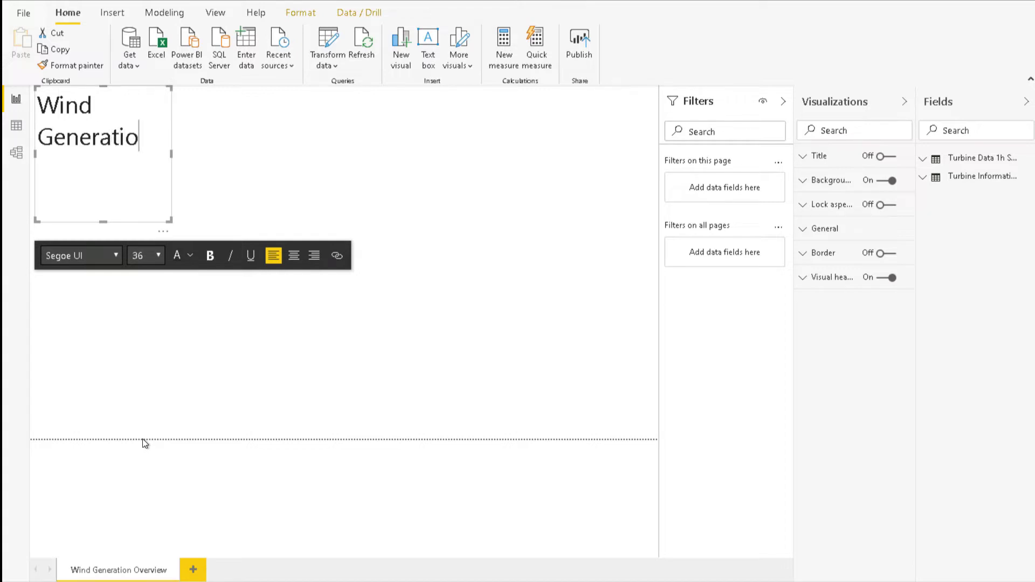
type("n Overview")
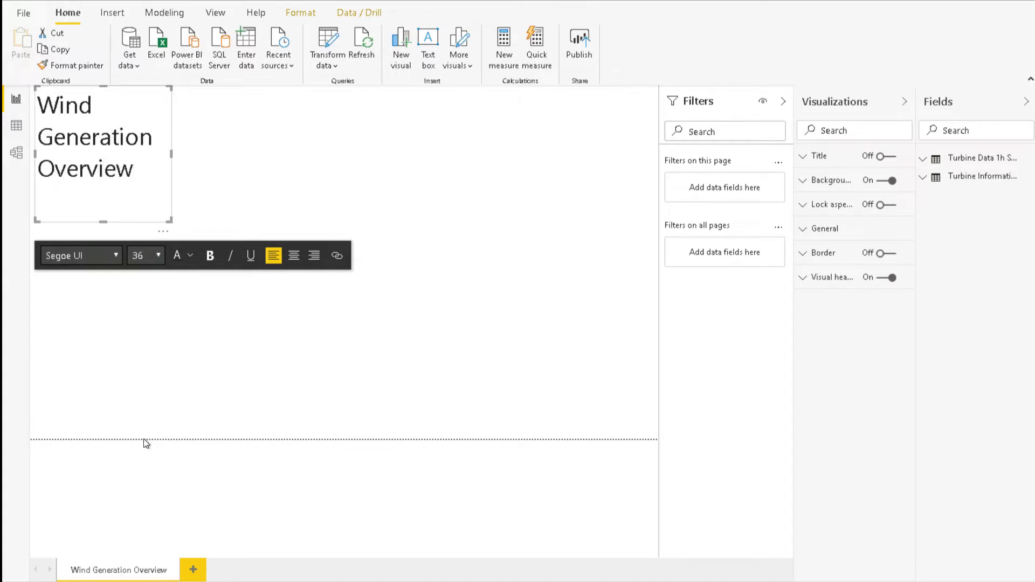
left_click_drag(170, 220, 330, 121)
key("Escape")
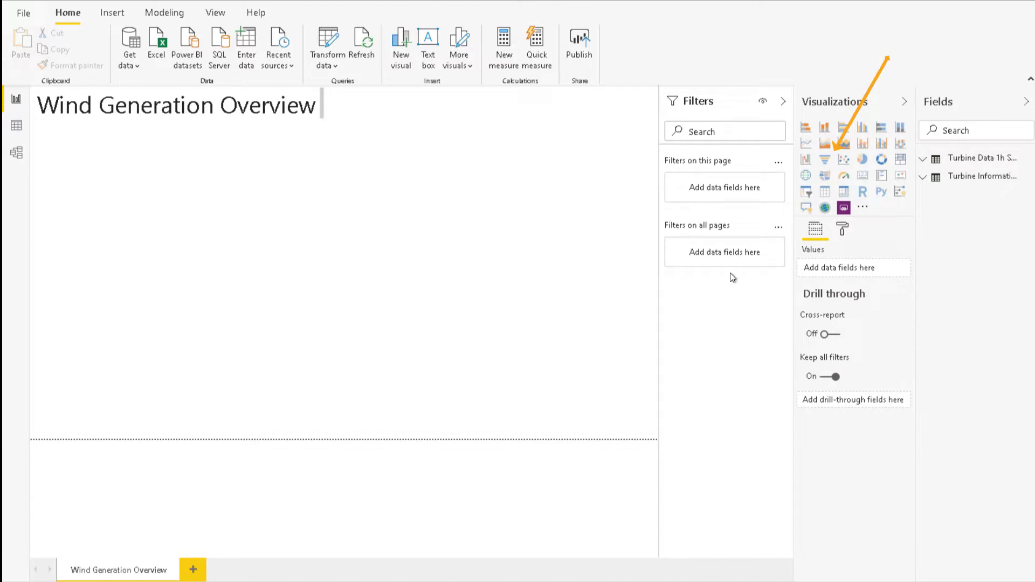
- Add a slightly widened funnel chart grouped by Wind Farm with Energy as values
left_click(825, 159)
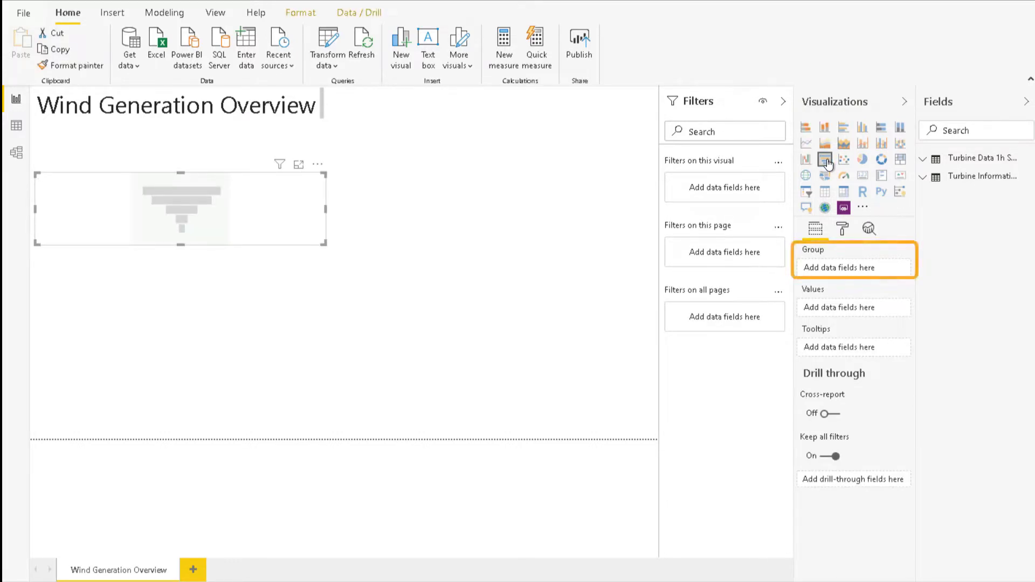
left_click(923, 177)
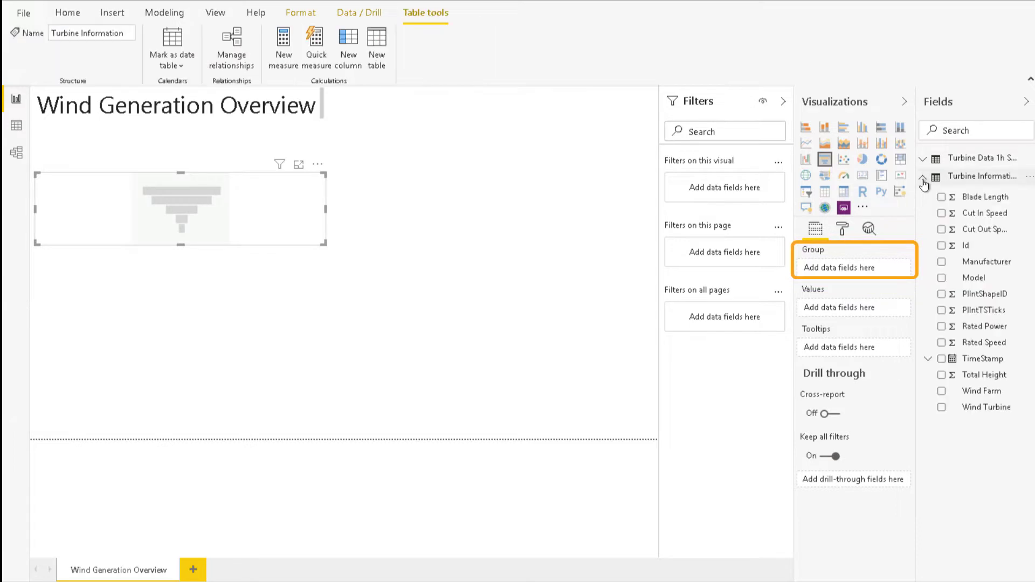
left_click_drag(985, 396, 864, 275)
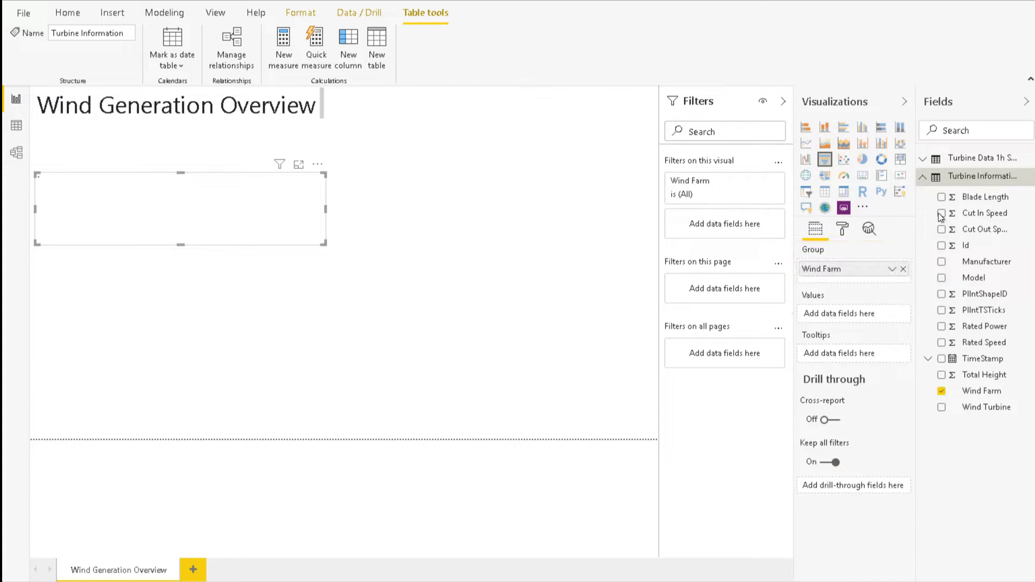
left_click(923, 162)
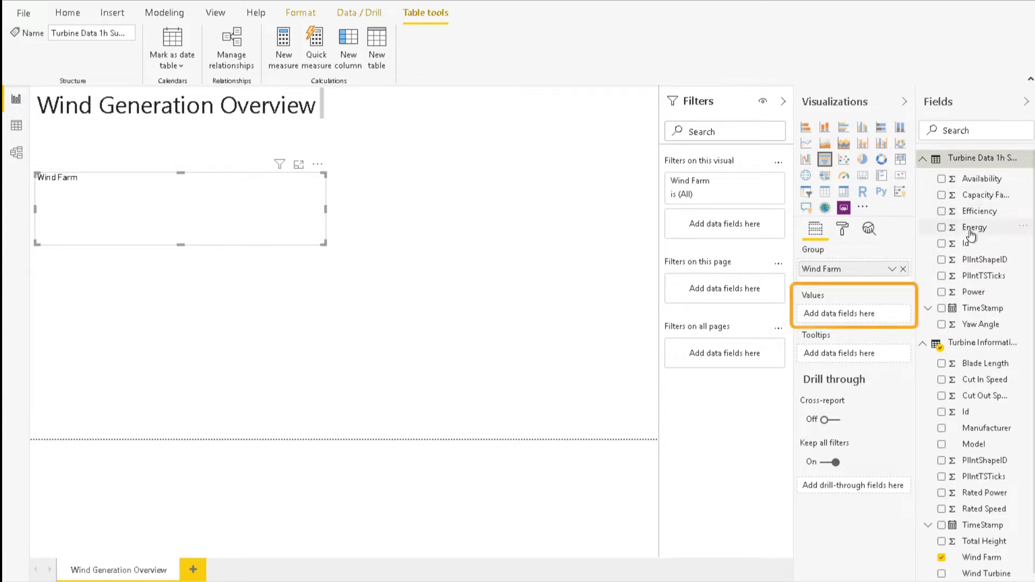
left_click_drag(977, 231, 871, 319)
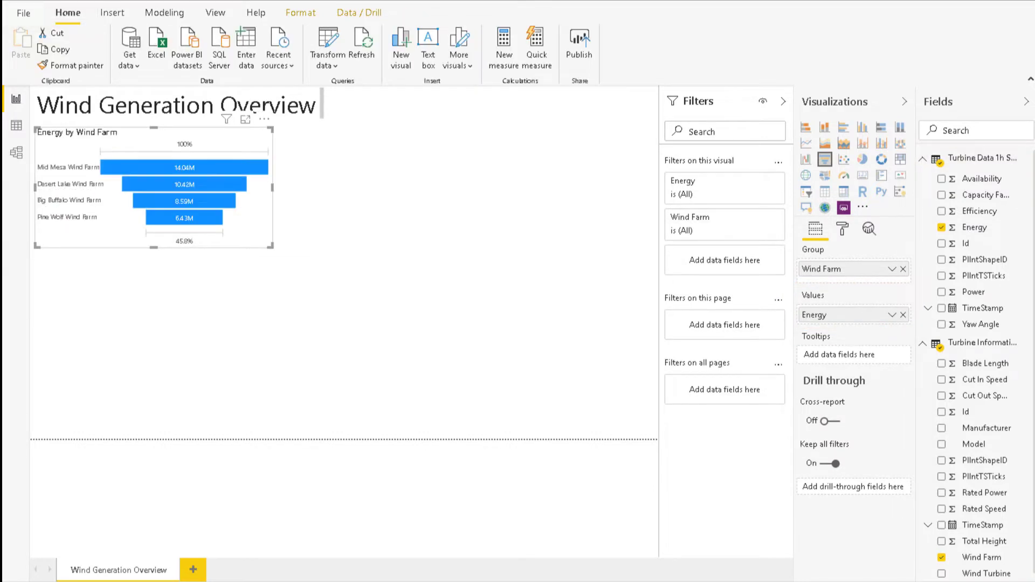
left_click_drag(271, 249, 318, 228)
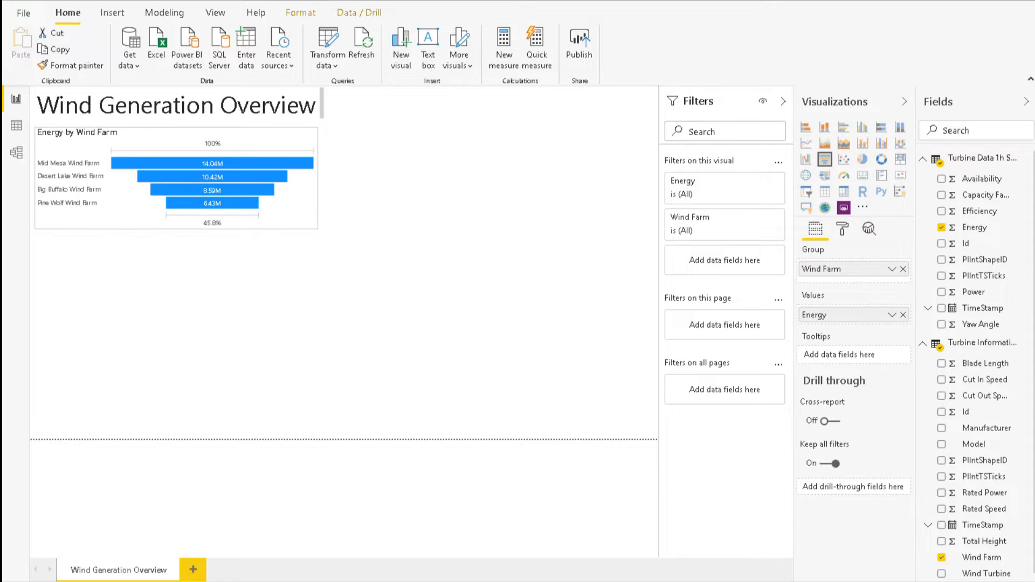
- Add a gauge with Availability as its value, reading 43.78K, and select the Availability column
left_click(389, 282)
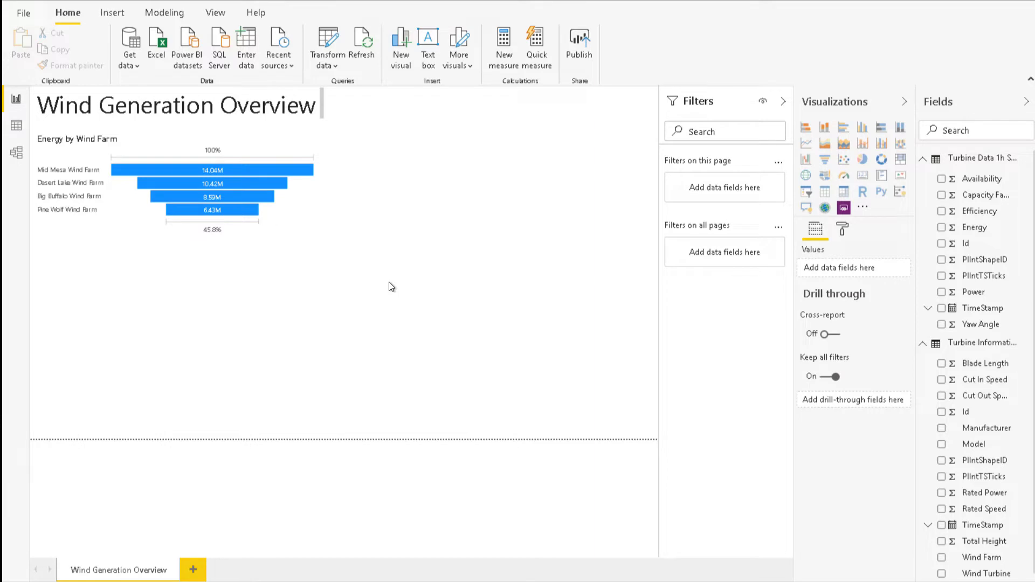
left_click(845, 177)
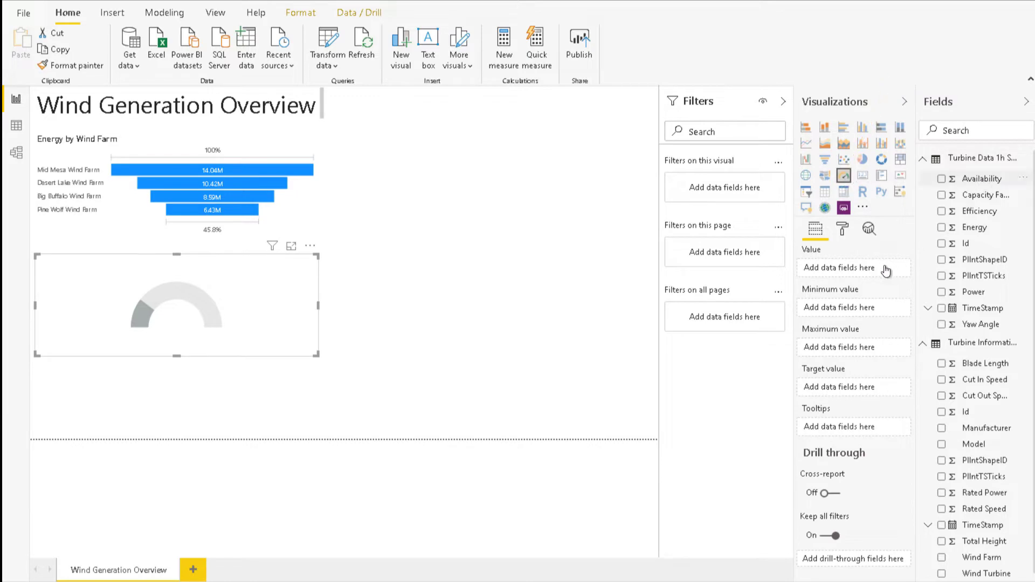
left_click_drag(886, 271, 869, 273)
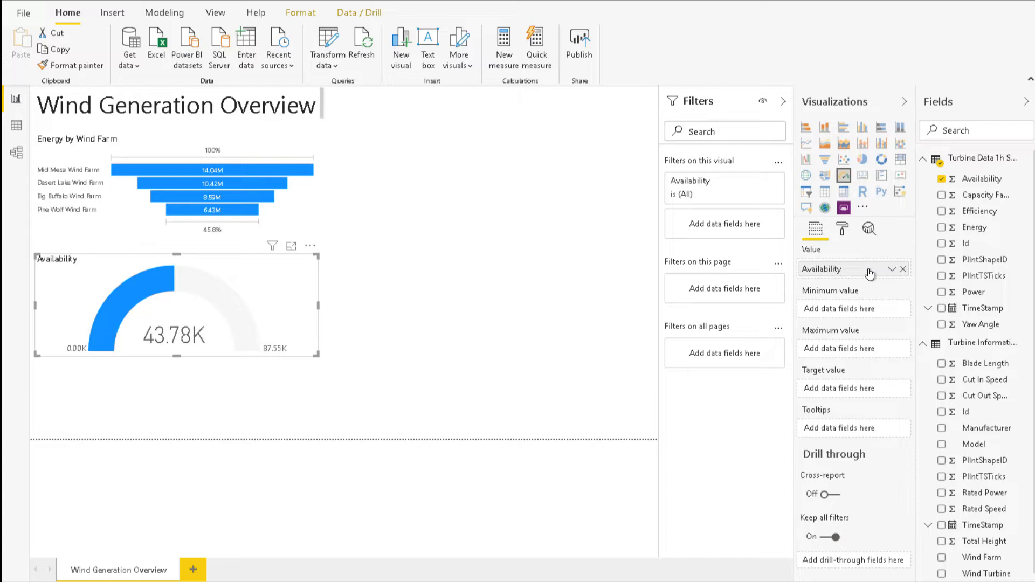
left_click(981, 178)
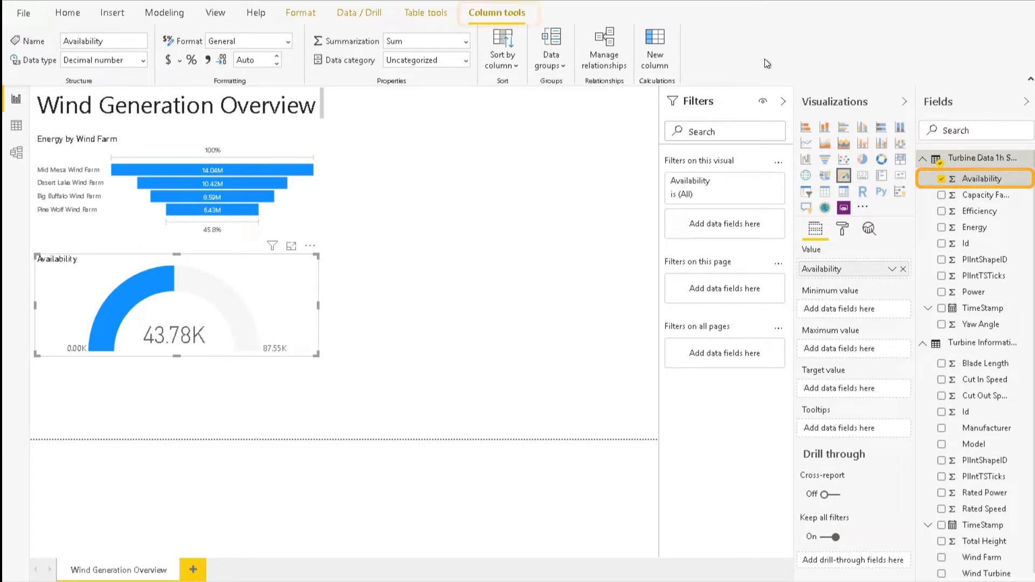
- Set the Availability column's default summarization to Average and its format to Percentage
left_click(465, 43)
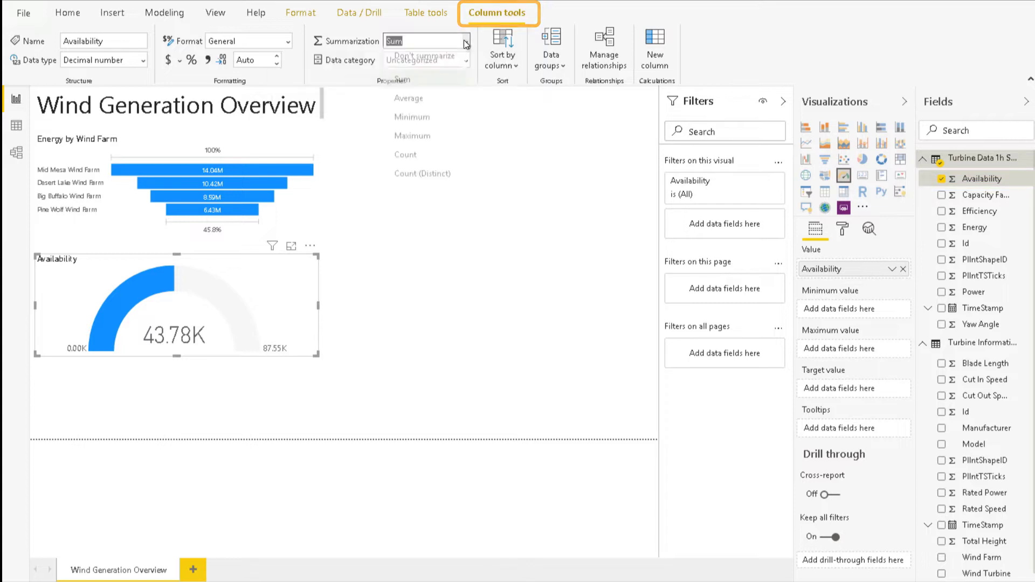
left_click(437, 107)
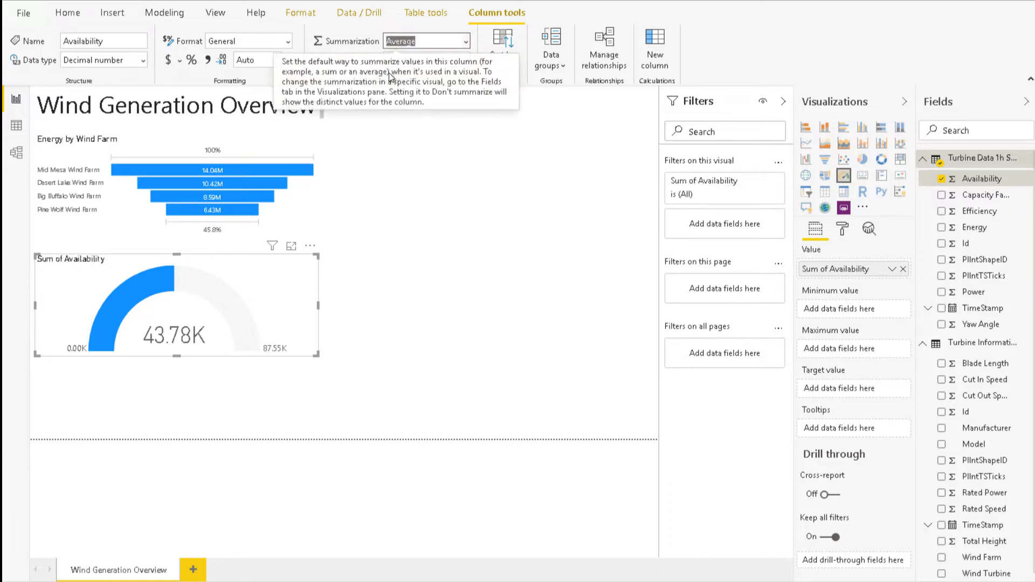
left_click(290, 41)
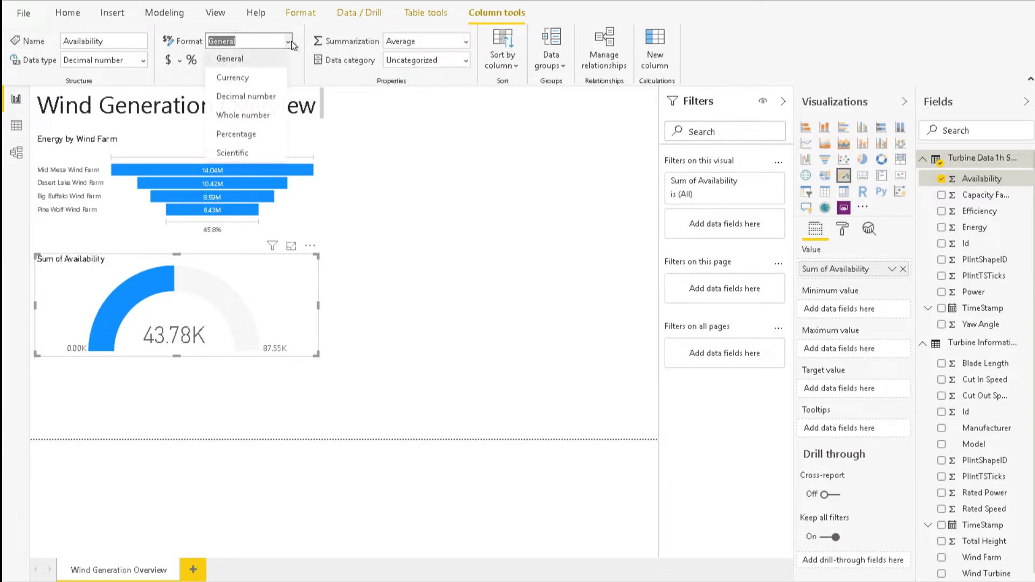
left_click(259, 141)
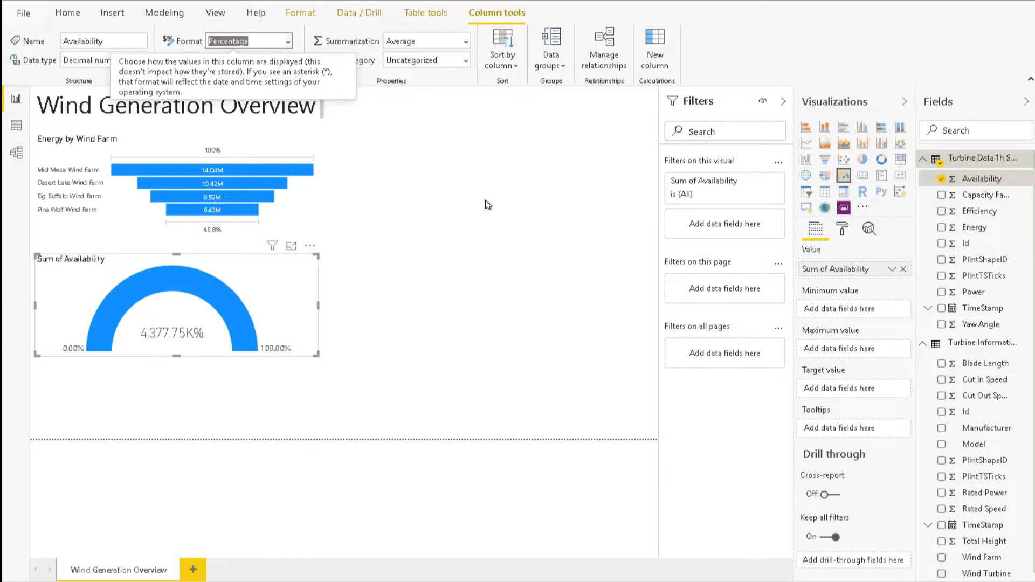
left_click(487, 204)
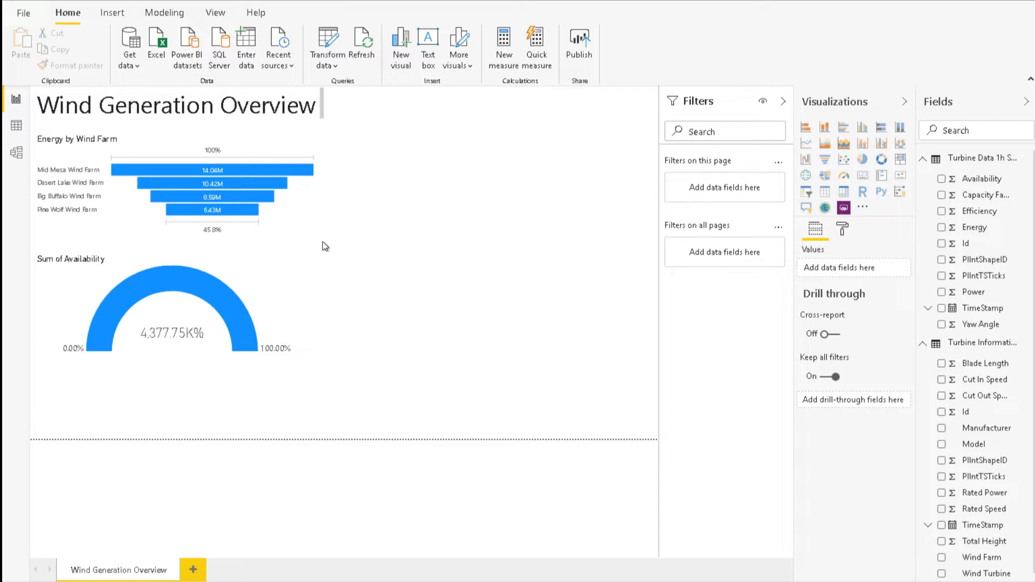
- Change the gauge's Availability aggregation from Sum to Average, showing 76.68%
left_click(267, 299)
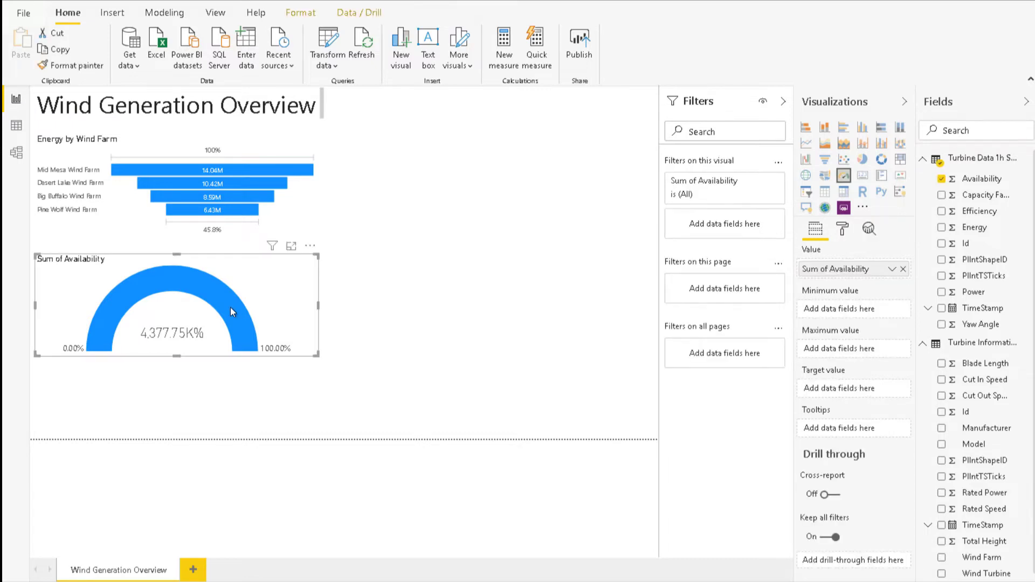
left_click(892, 269)
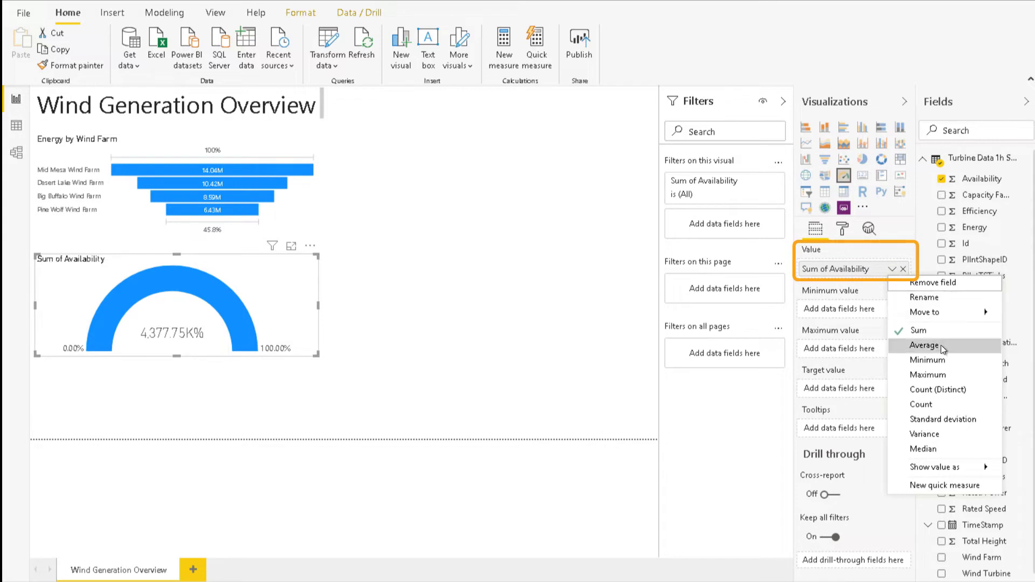
key("Escape")
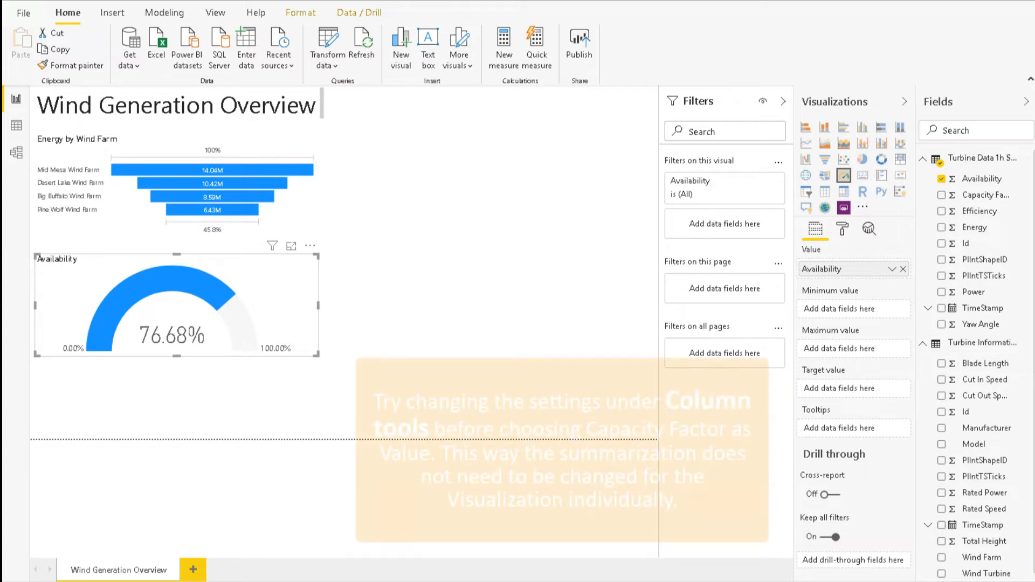
- Add a second gauge of Capacity Factor, set to Average and Percentage, reading 33.72%
key("Escape")
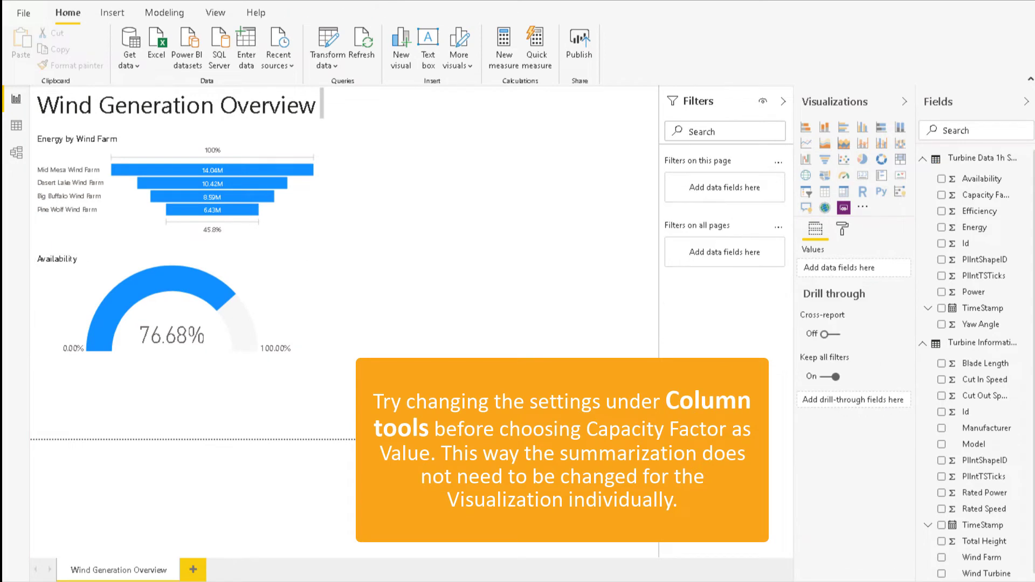
left_click(844, 175)
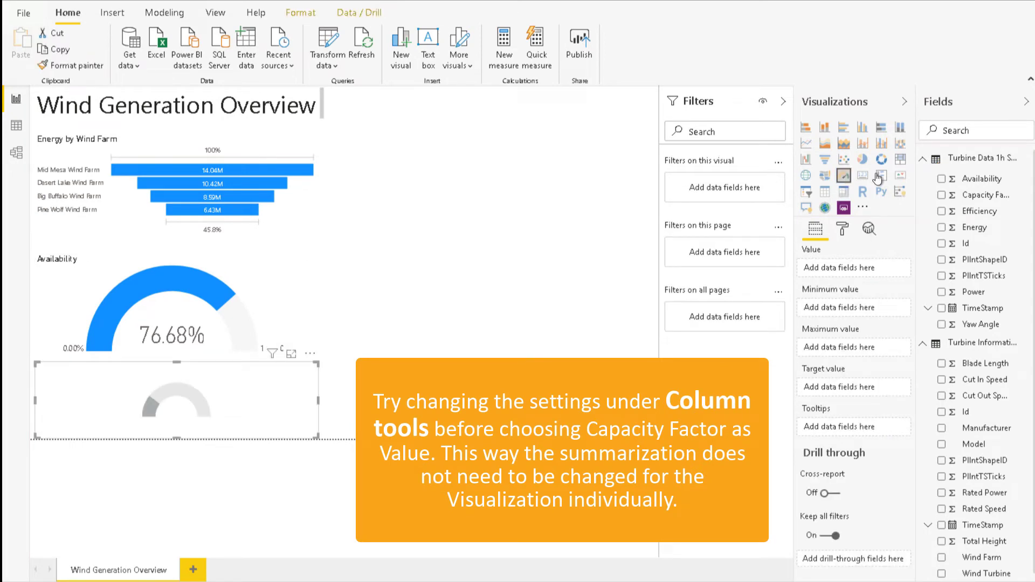
left_click(987, 195)
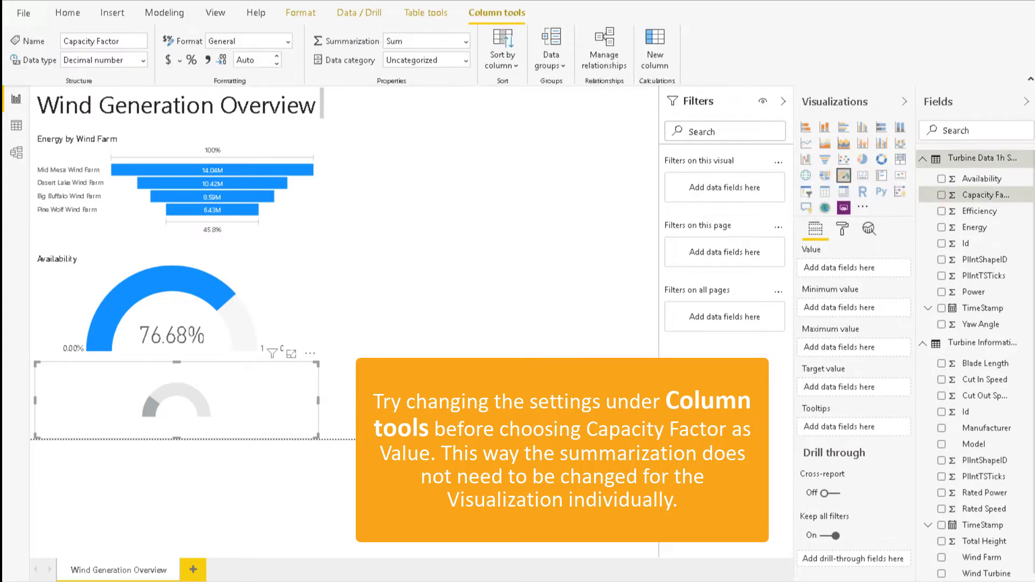
left_click(467, 43)
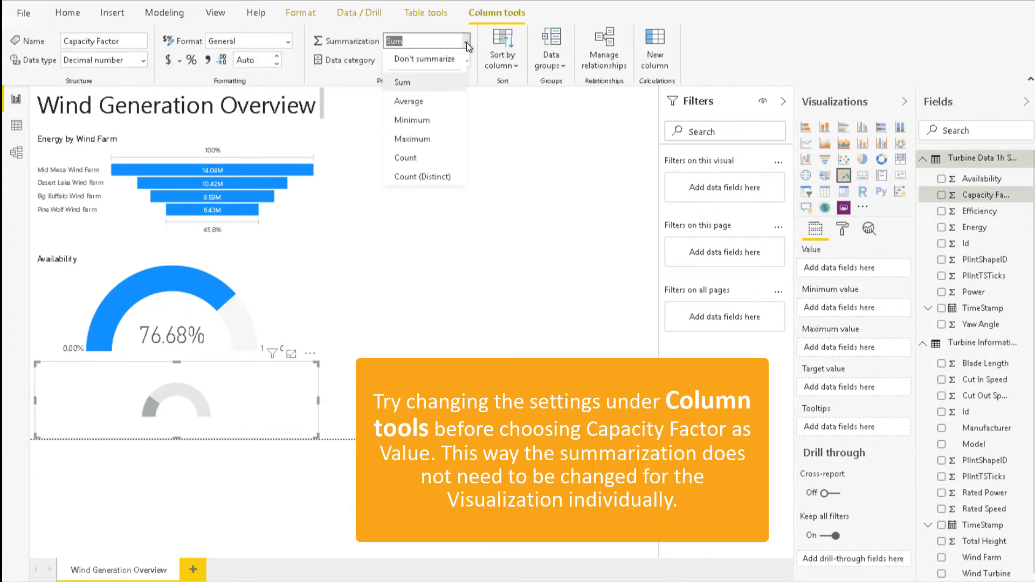
left_click(446, 104)
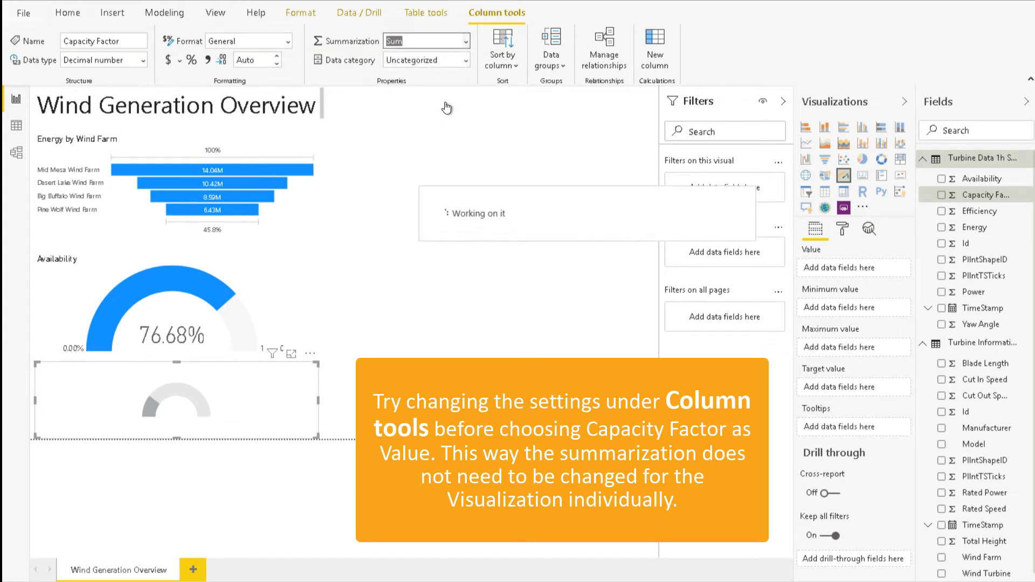
left_click(289, 43)
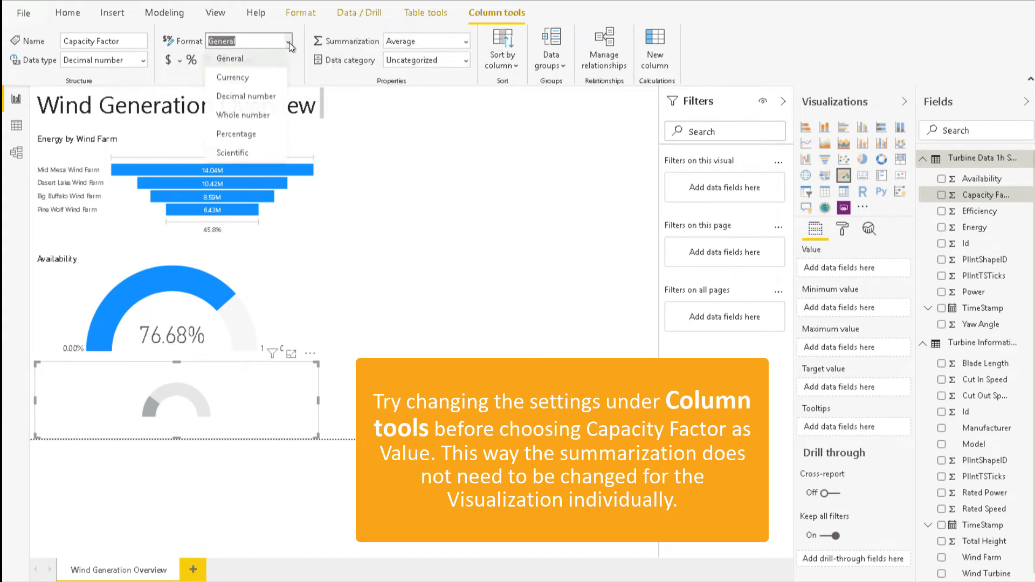
left_click(255, 136)
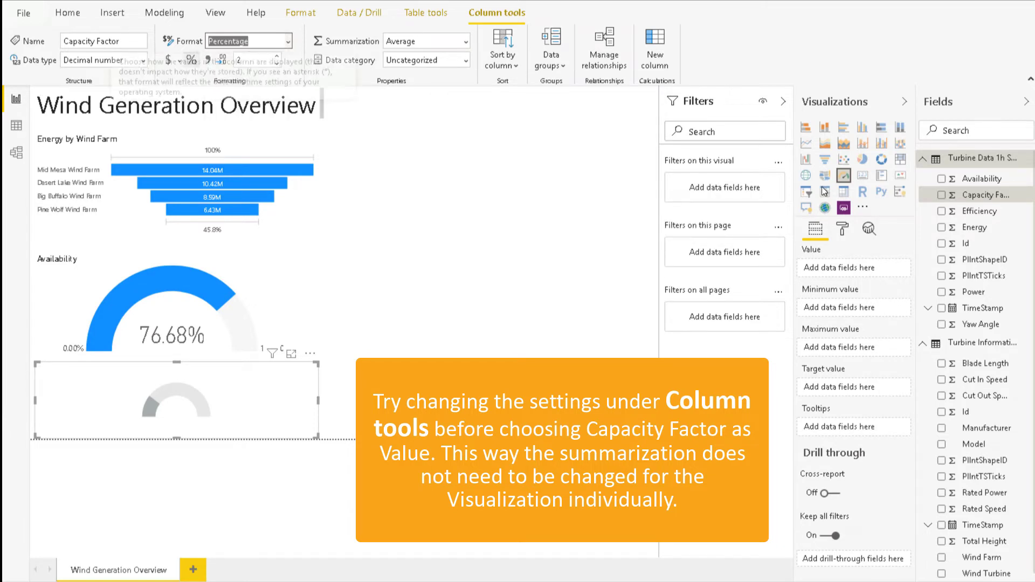
left_click_drag(997, 198, 869, 272)
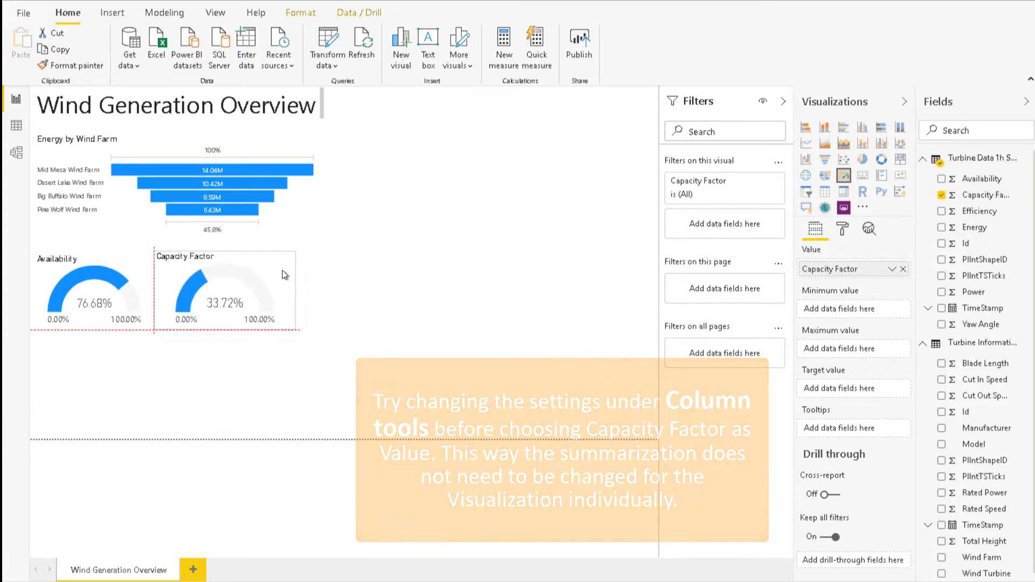
- Deselect the Capacity Factor gauge once it sits beside the Availability gauge
left_click(380, 413)
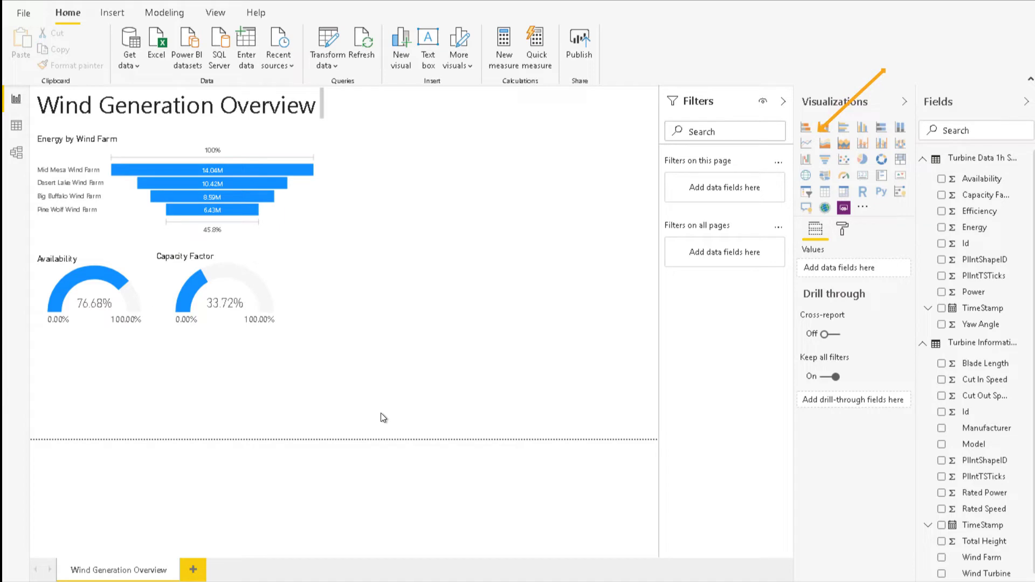
- Add an enlarged line chart of Power and Rated Power over plain TimeStamp at the lower left
left_click(808, 150)
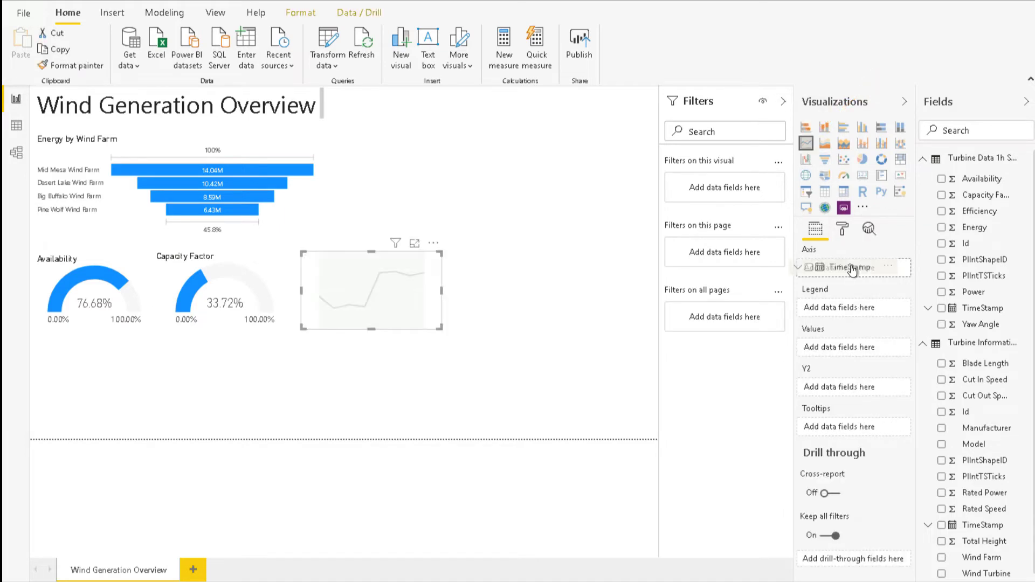
left_click_drag(852, 269, 856, 276)
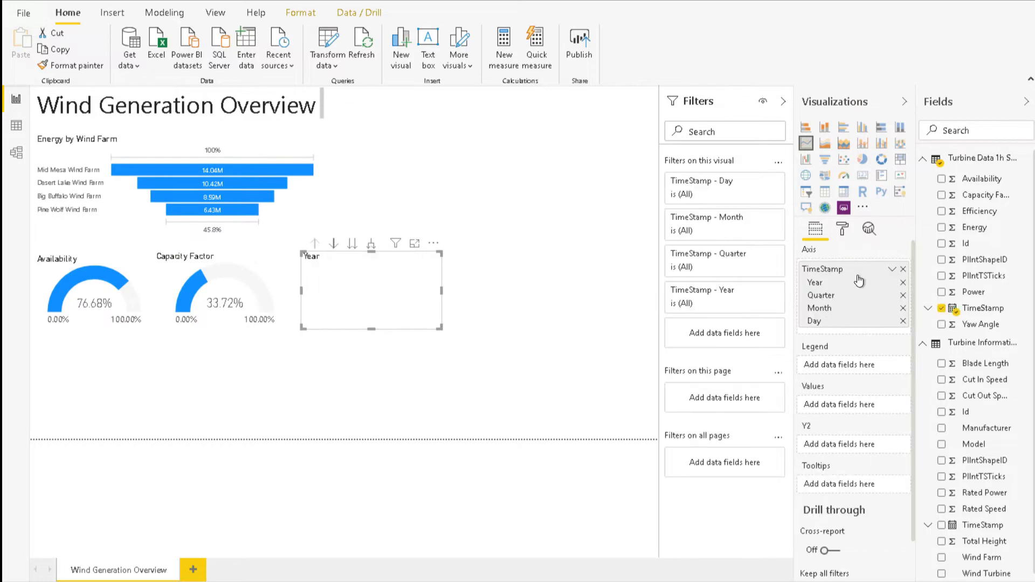
left_click(891, 269)
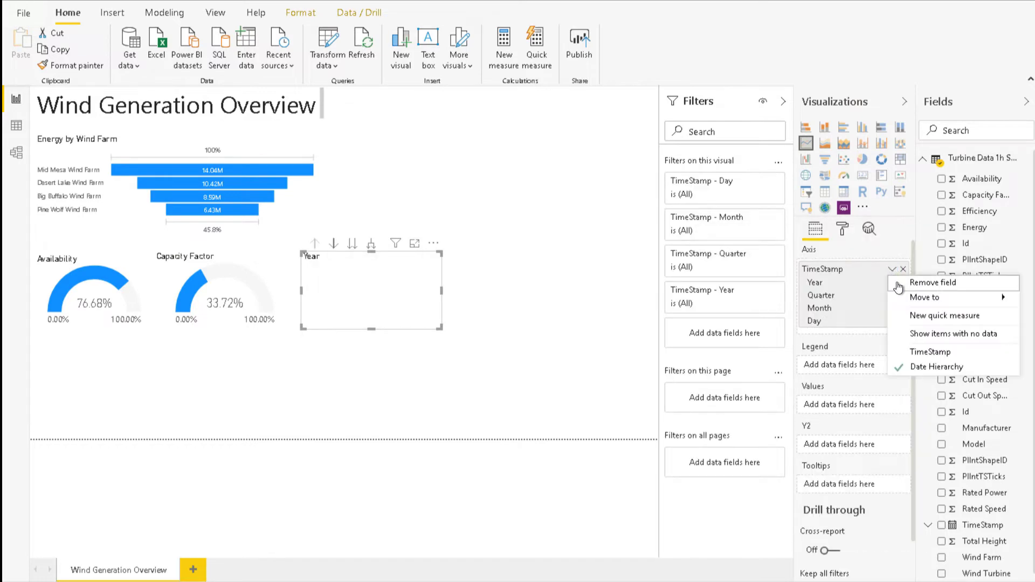
left_click(933, 355)
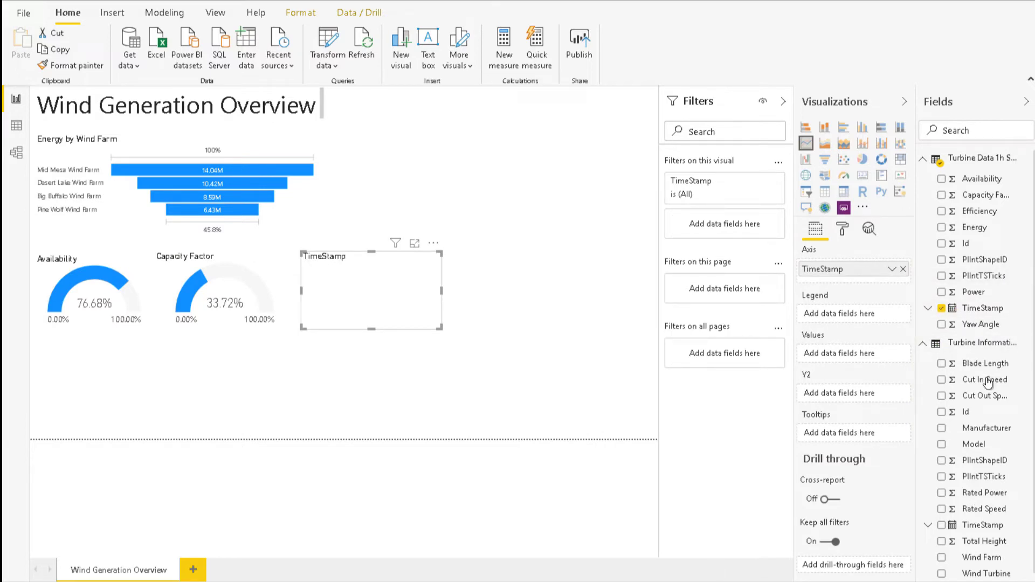
left_click_drag(980, 305, 875, 358)
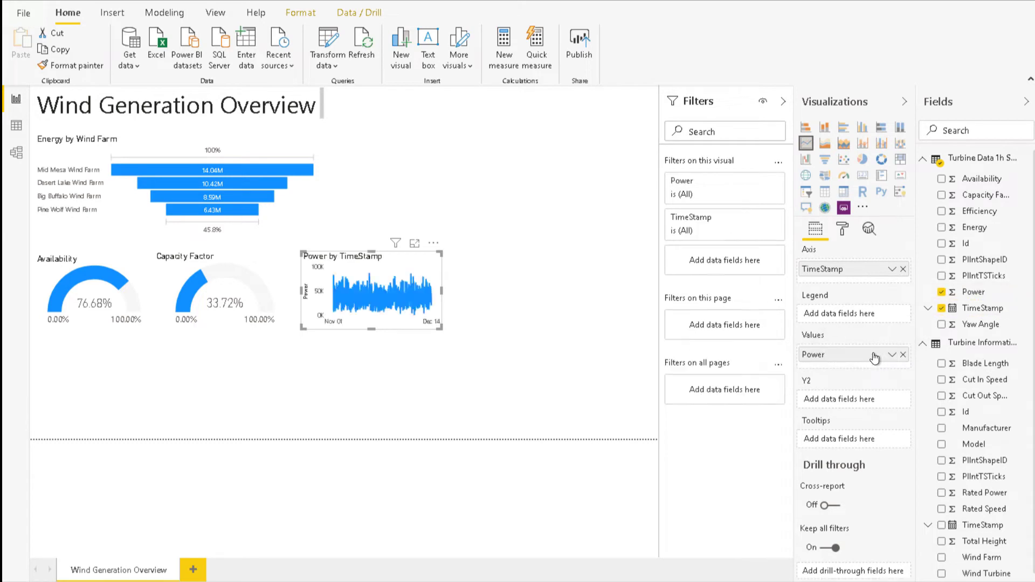
left_click_drag(977, 493, 870, 371)
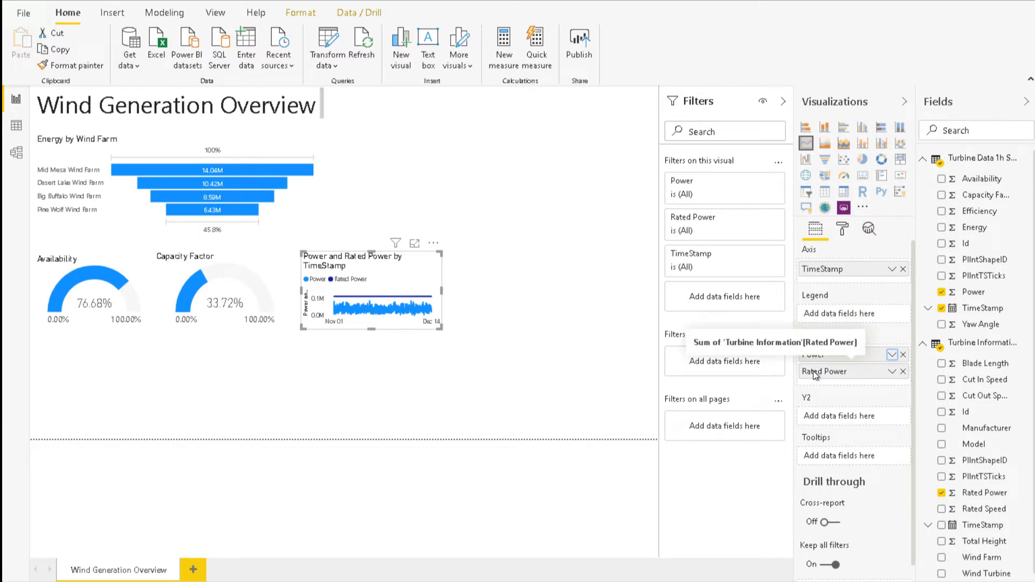
left_click_drag(440, 327, 649, 371)
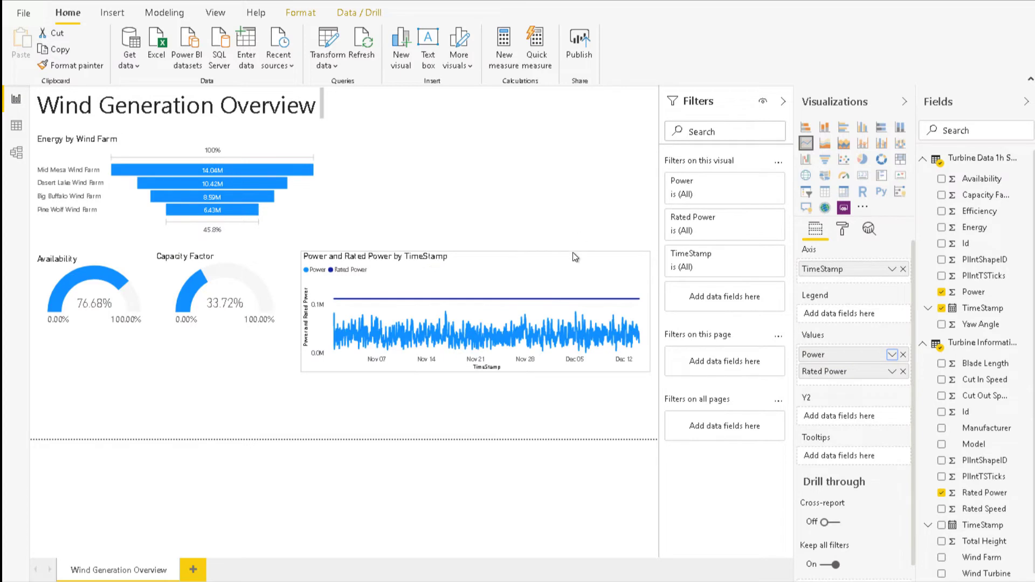
left_click_drag(468, 321, 276, 354)
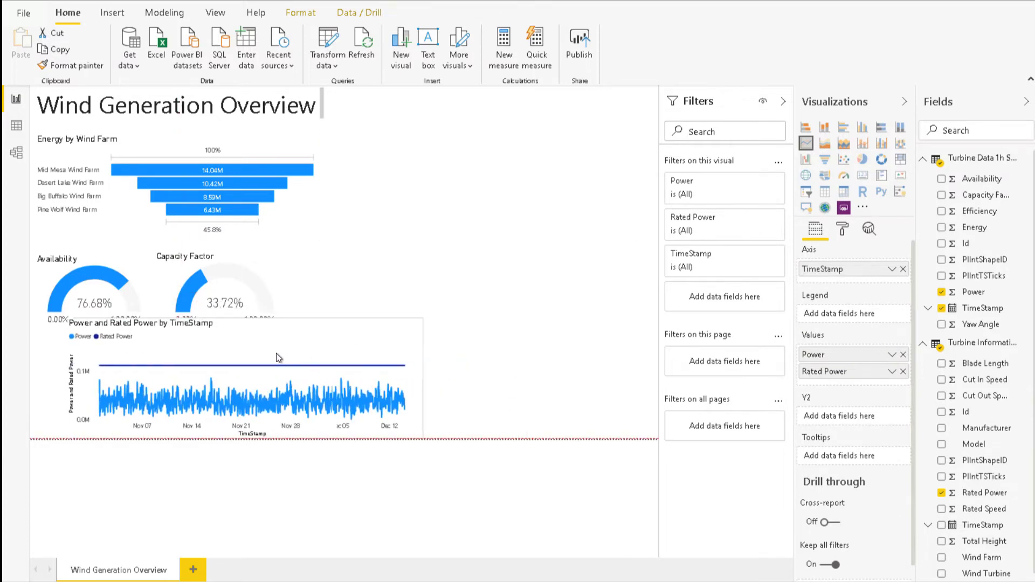
- Deselect the line chart and add an empty table visual next to the gauges
left_click(539, 302)
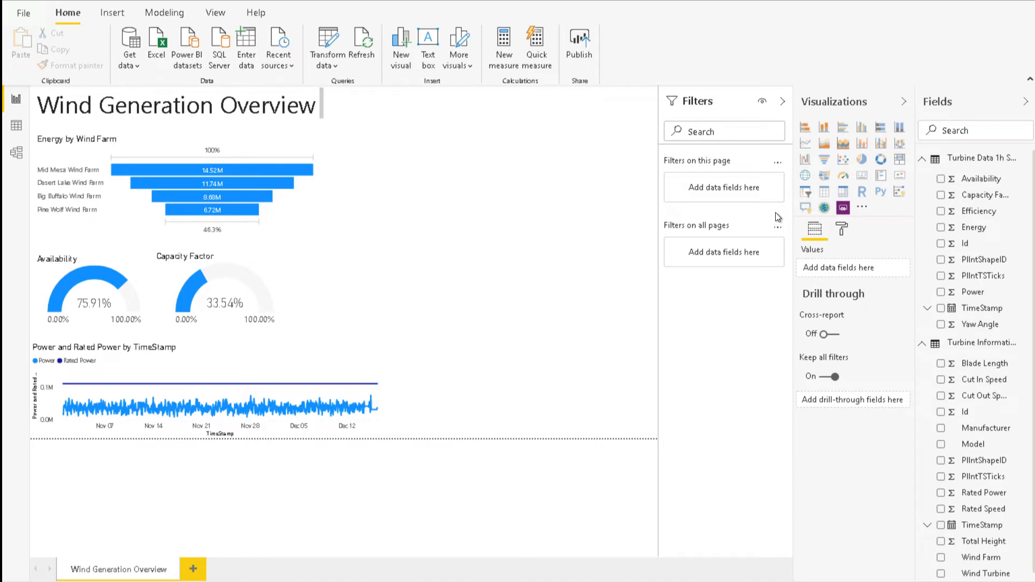
left_click(823, 192)
- Fill the table with Wind Farm, Rated Power and Power, then widen it and move it beside the title
left_click_drag(982, 558, 871, 271)
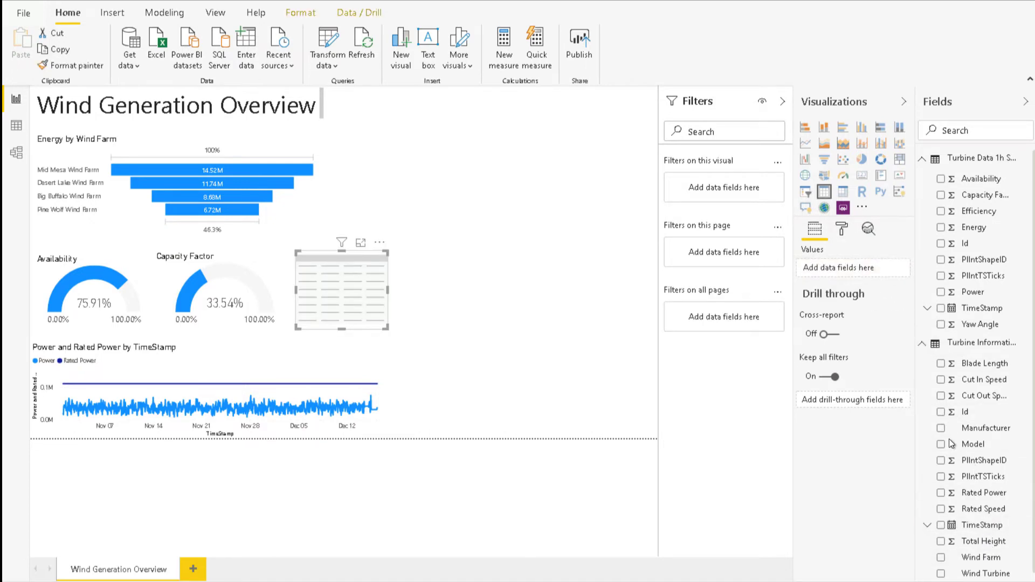
left_click_drag(987, 493, 862, 286)
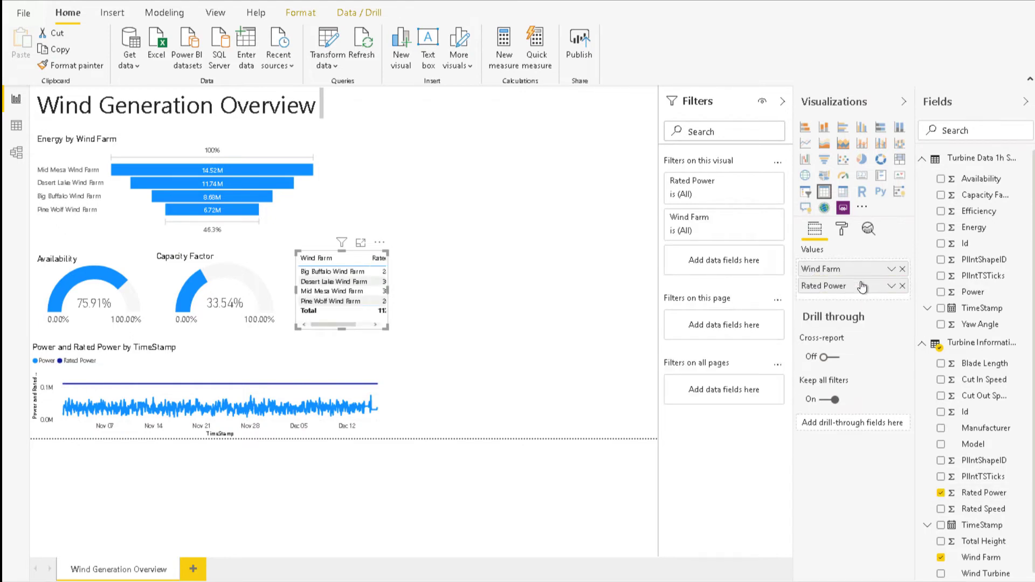
left_click_drag(973, 292, 857, 317)
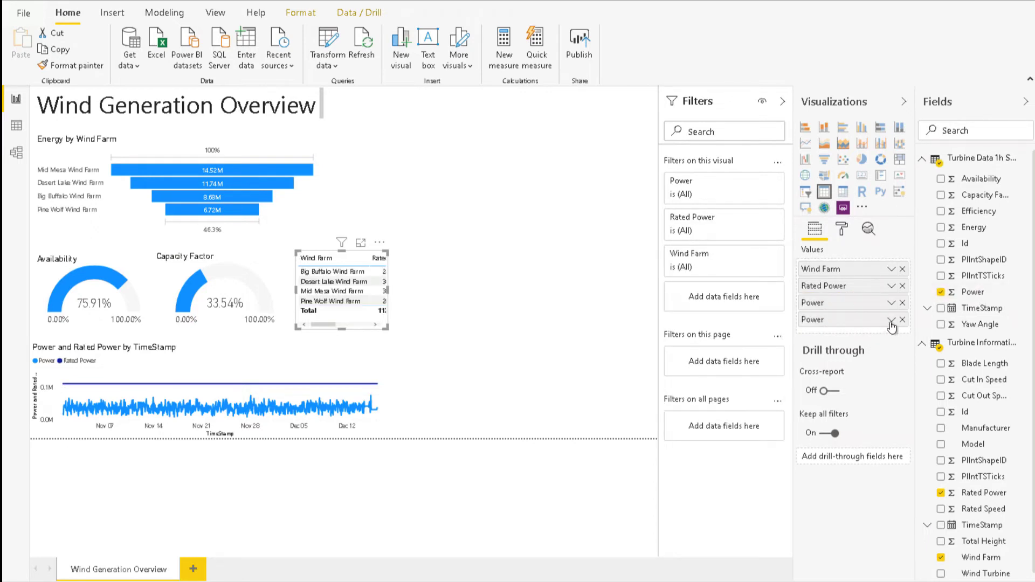
left_click(891, 322)
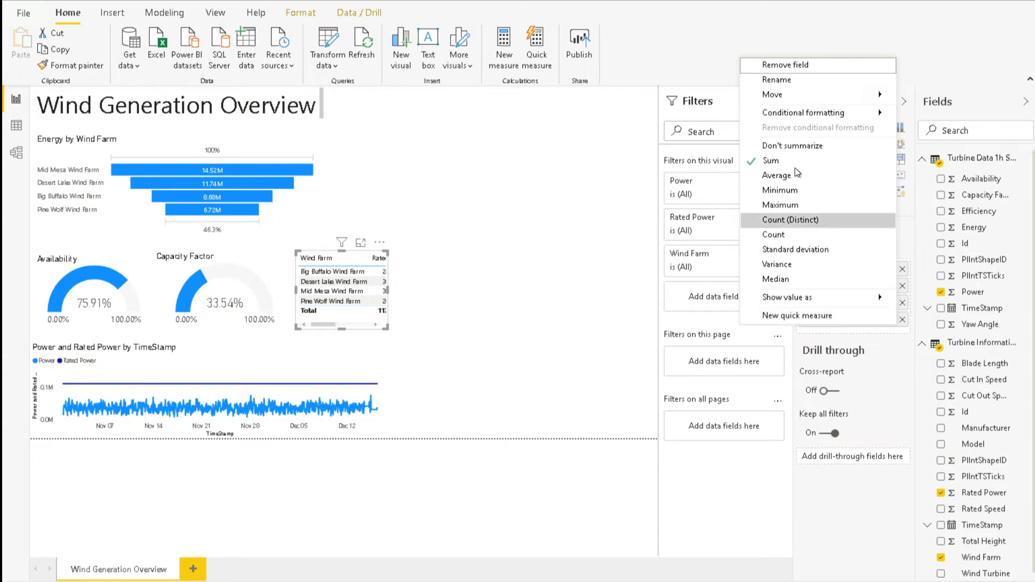
left_click(357, 370)
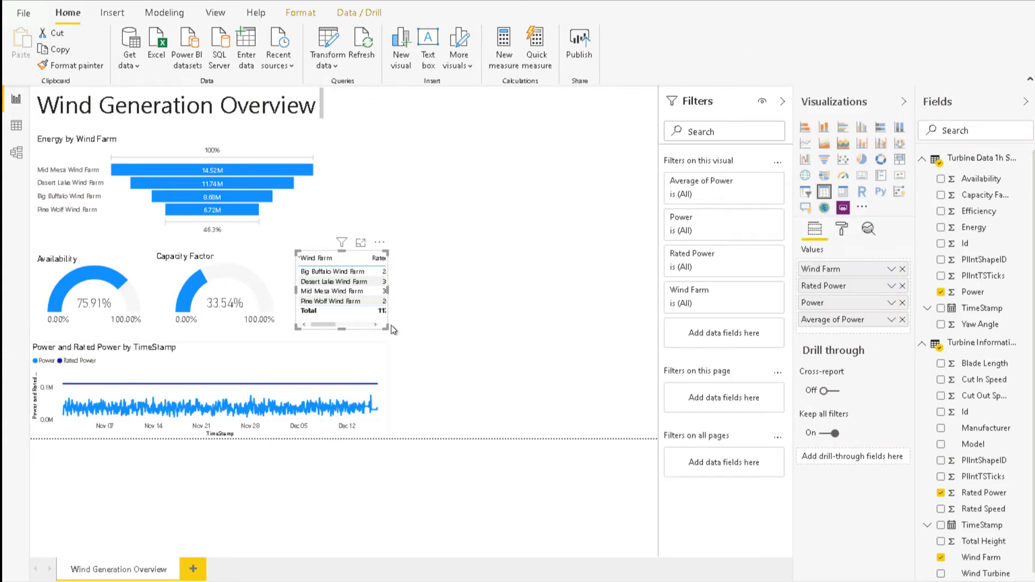
left_click_drag(470, 334, 573, 224)
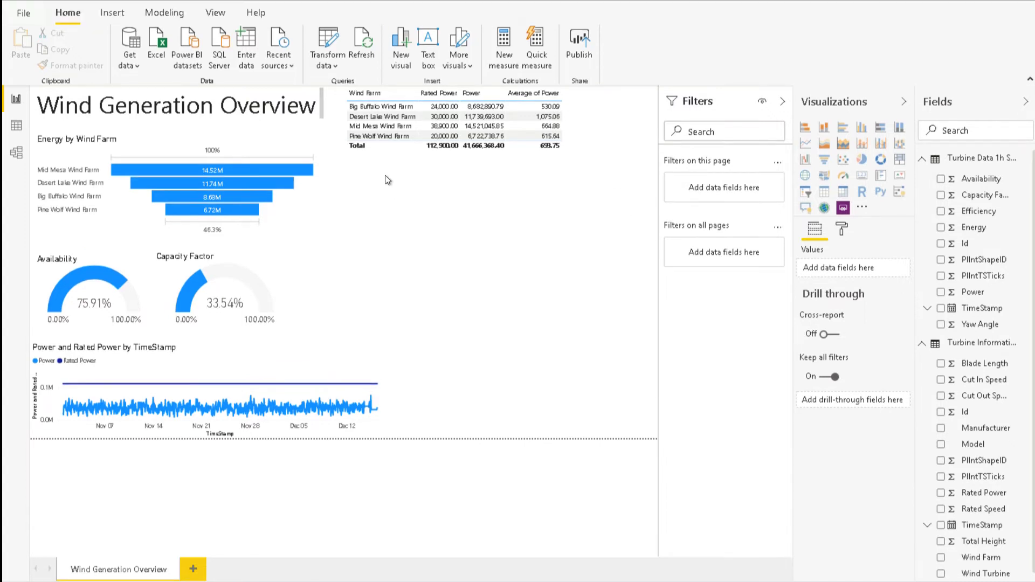
- Start a new measure named Combined Power that sums 'Turbine Data 1h Summary'[Power]
left_click(505, 63)
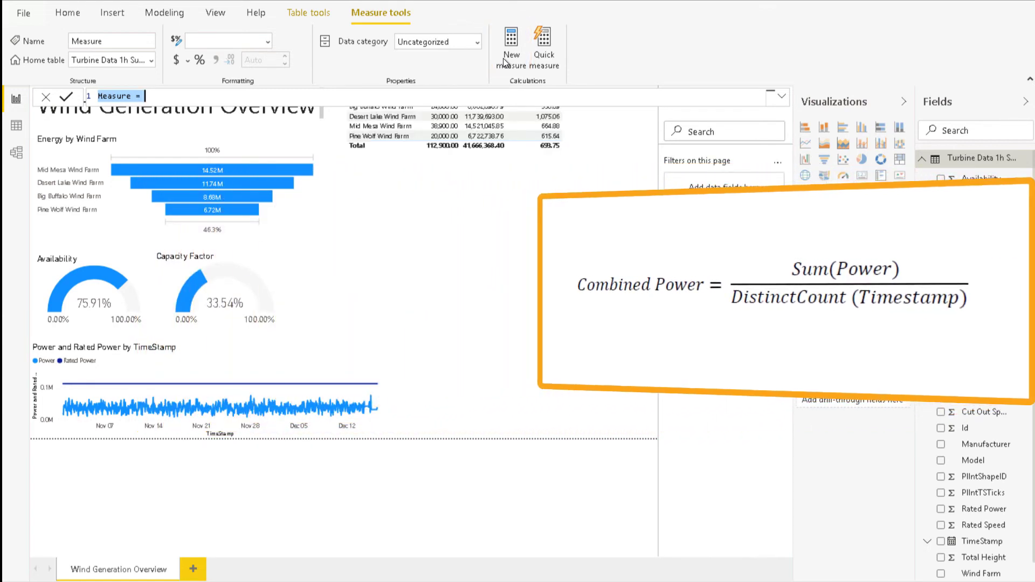
left_click(131, 96)
key("BackSpace")
key("BackSpace")
key("BackSpace")
key("BackSpace")
key("BackSpace")
key("BackSpace")
key("BackSpace")
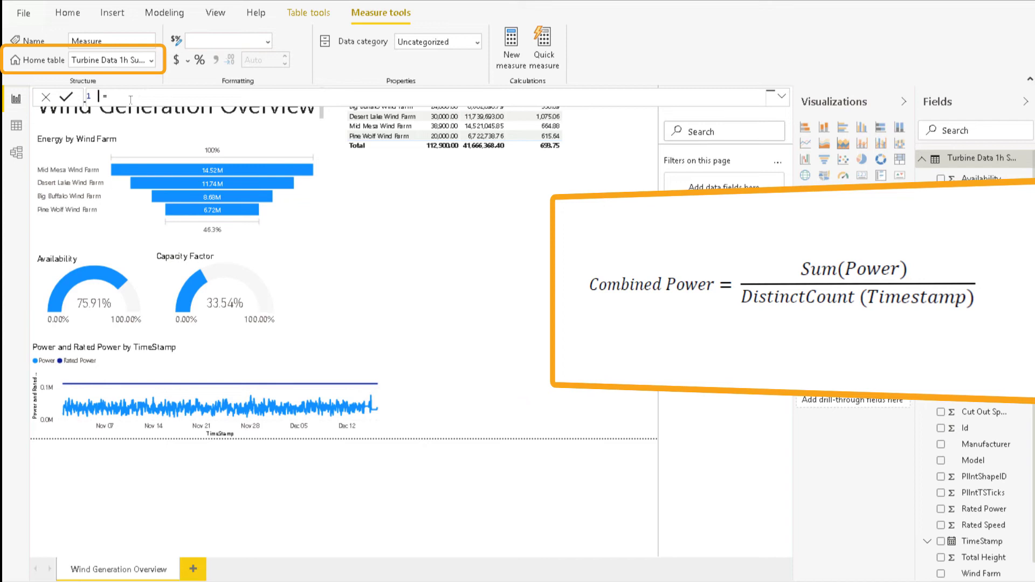
type("C")
type("ombin")
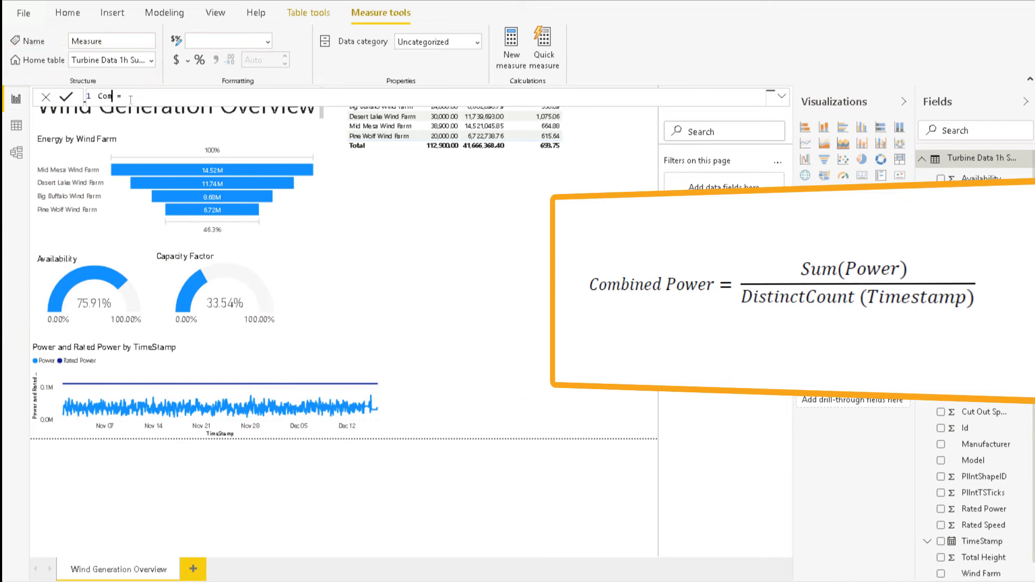
type("ed Power")
key("Right")
key("Right")
key("Right")
type("SUM('")
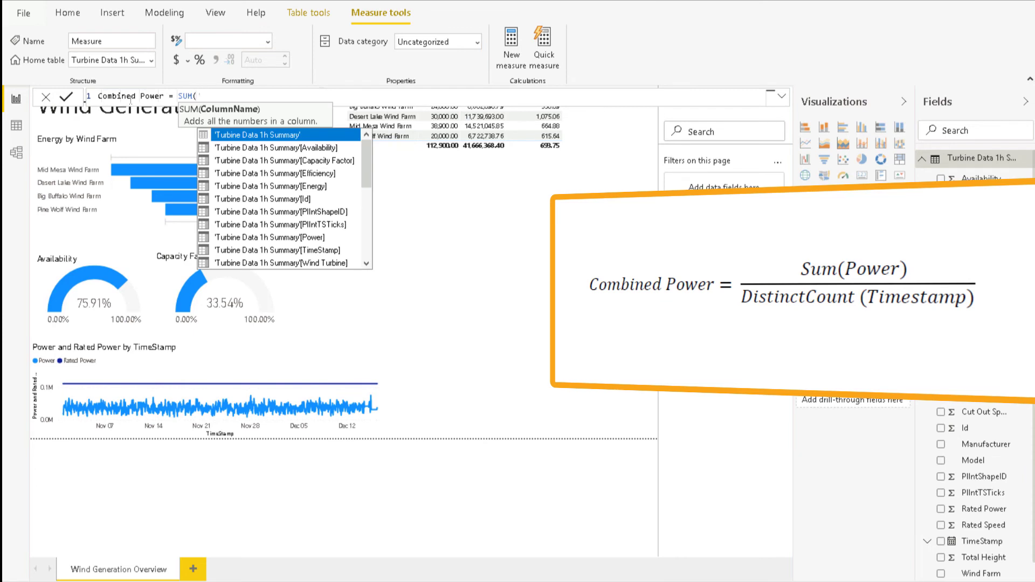
left_click(318, 240)
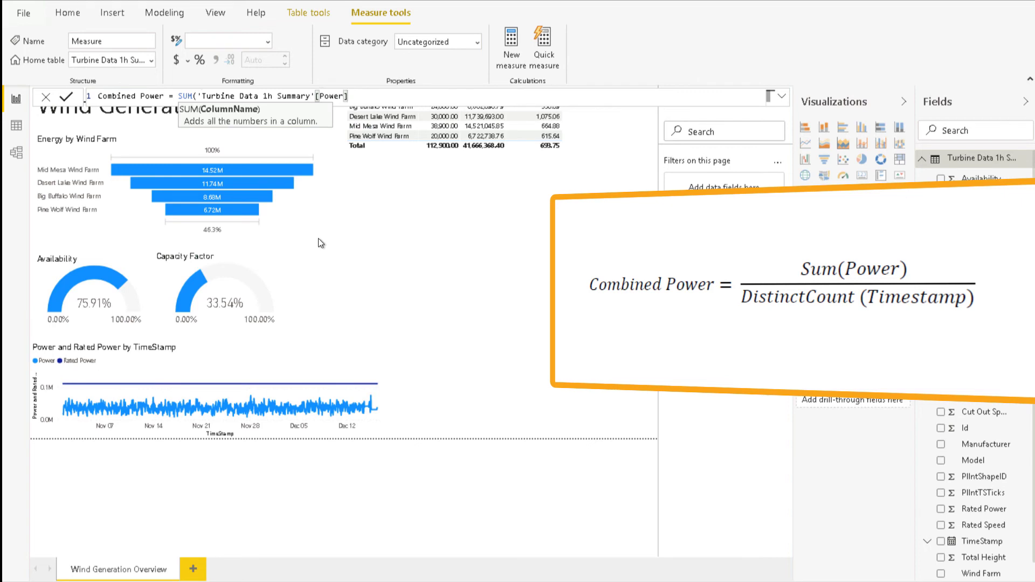
- Divide the sum by DISTINCTCOUNT of 'Turbine Data 1h Summary'[TimeStamp] and commit the measure
type(")/")
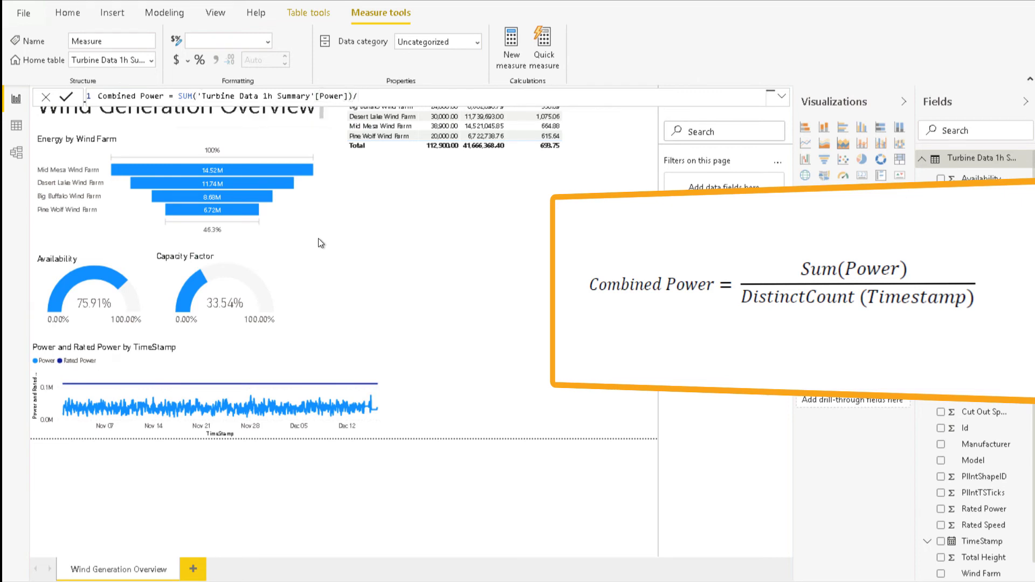
type("DIST")
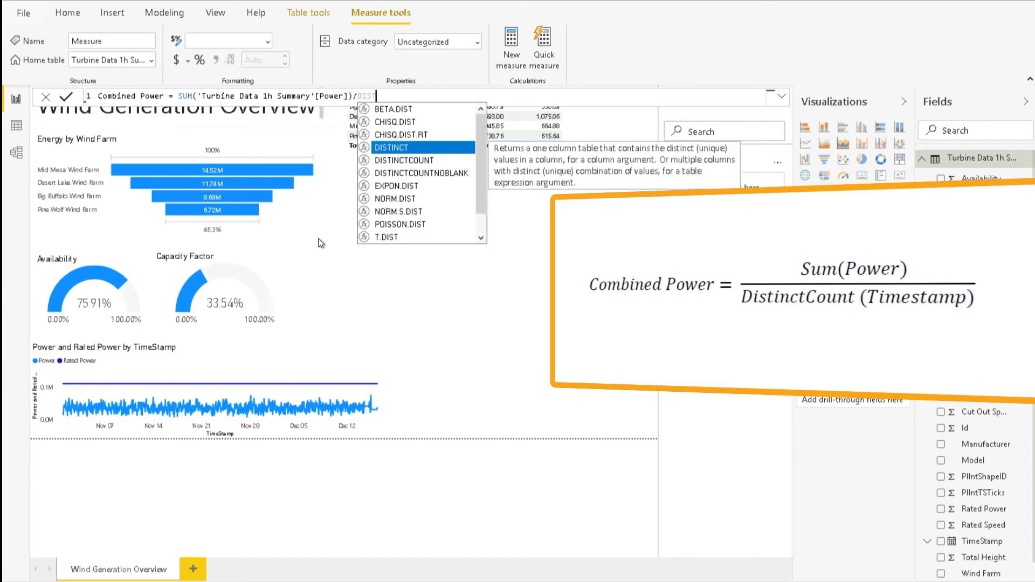
left_click(418, 160)
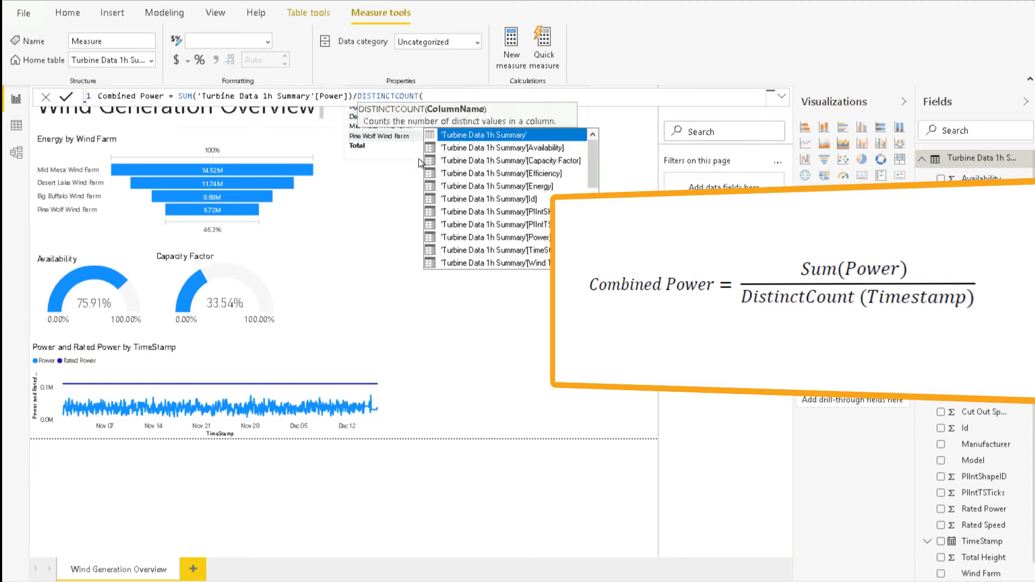
type("'Turb")
left_click(534, 251)
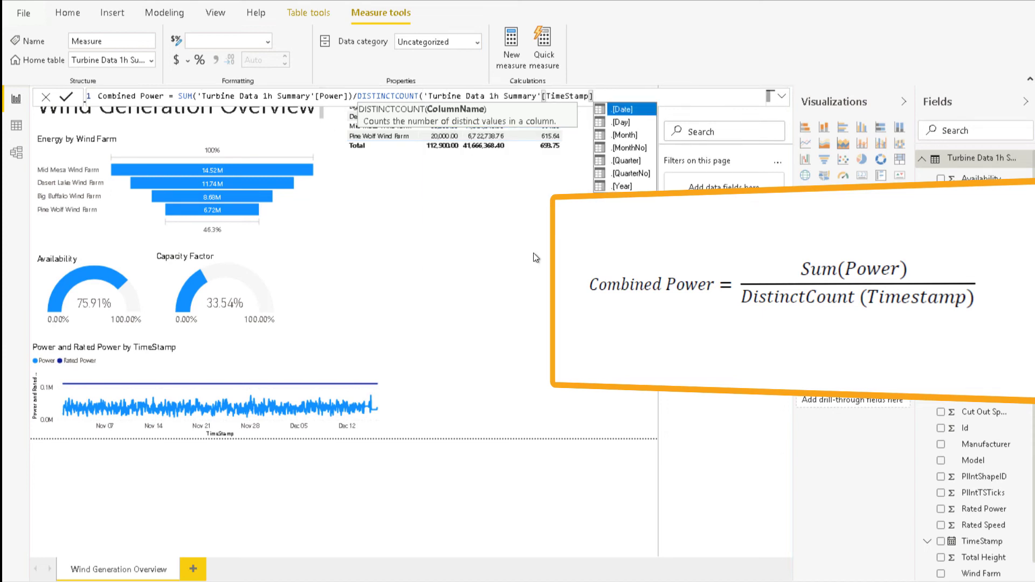
type(")")
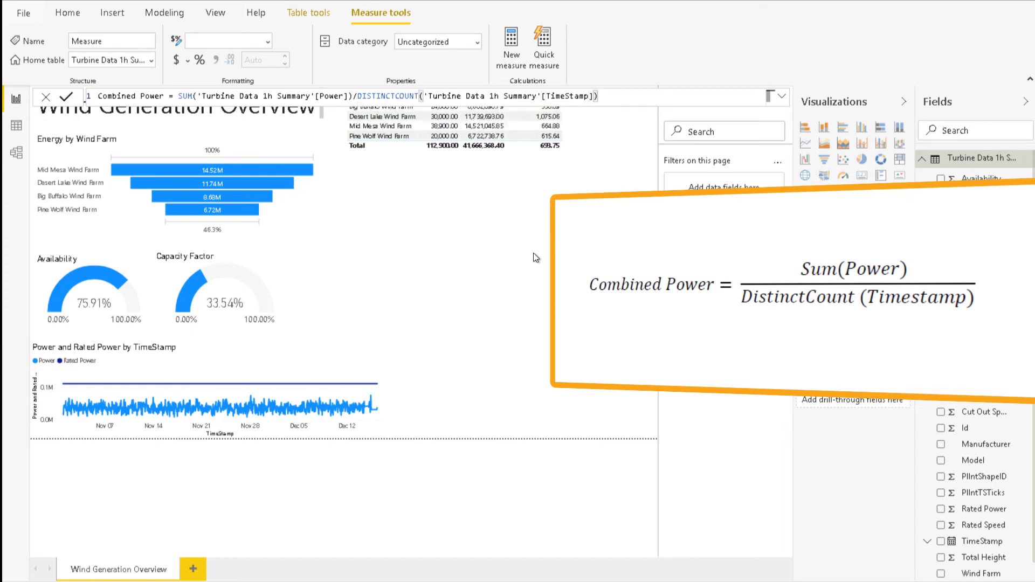
key("Return")
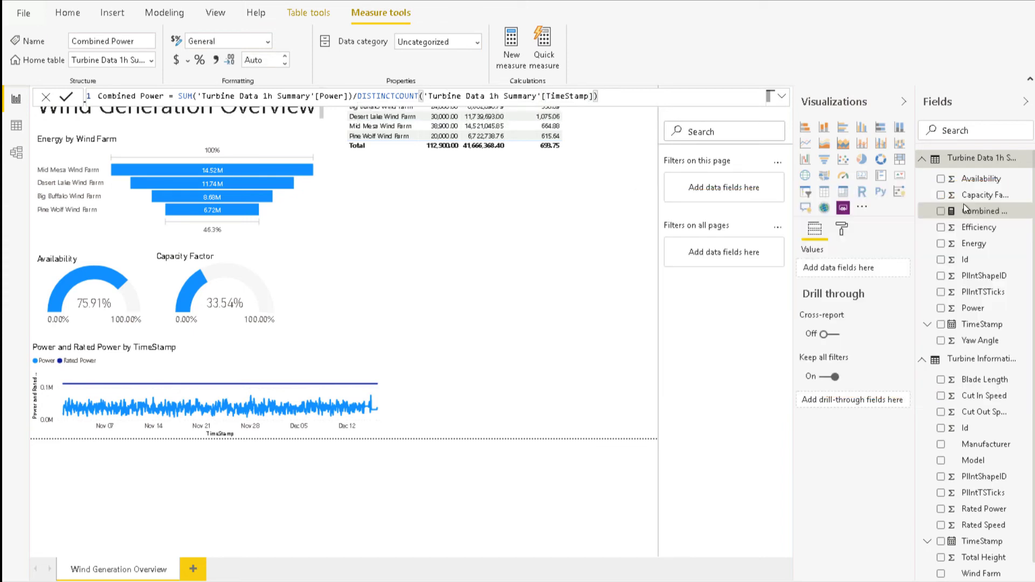
- Add the Combined Power measure to the wind farm table's values, totalling 38,190.99
left_click(512, 151)
left_click_drag(965, 211, 863, 338)
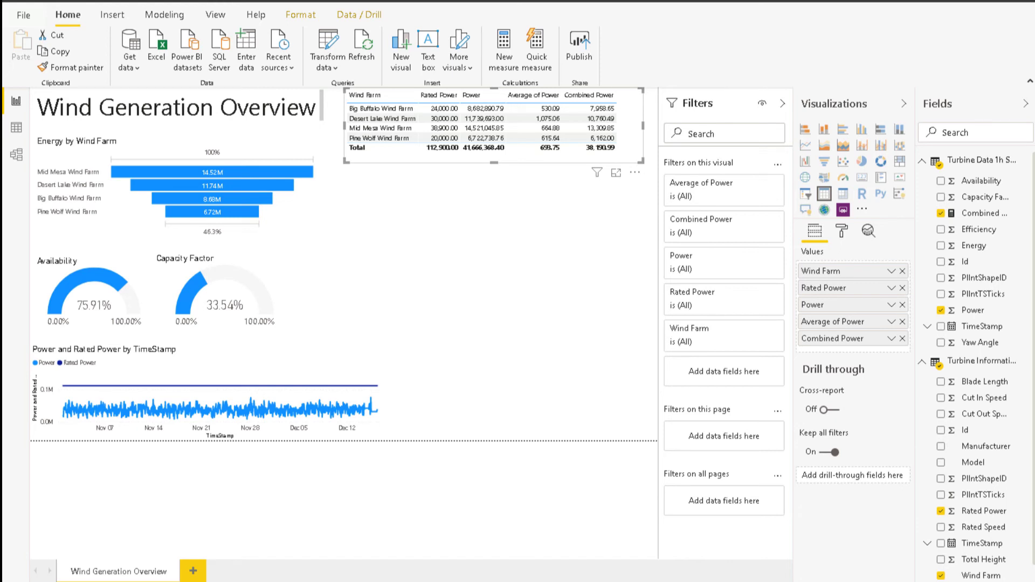
left_click(546, 339)
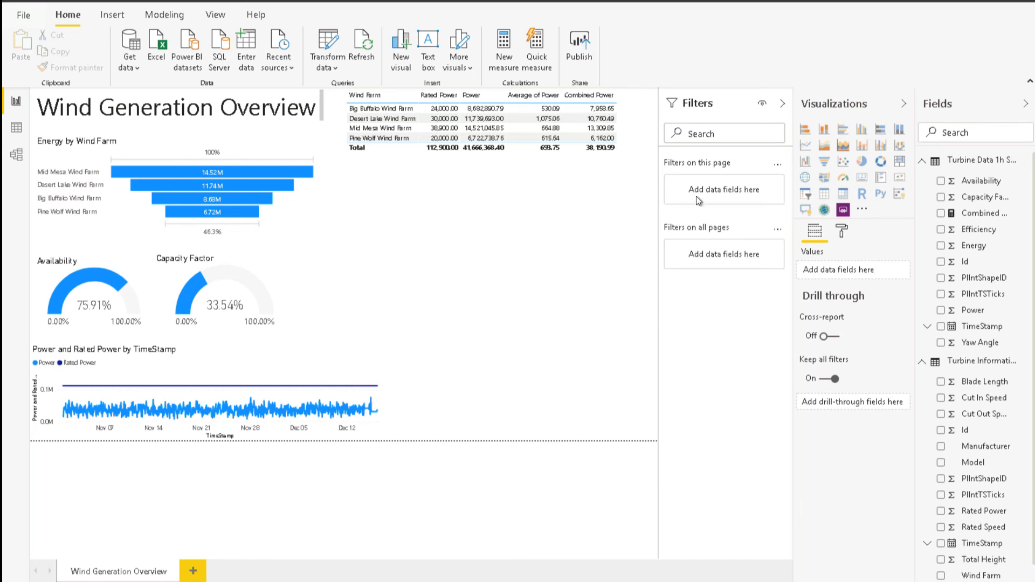
- Add a TimeStamp slicer beside the gauges, spanning 11/1/2021 to 12/16/2021, and show its style options
left_click(805, 196)
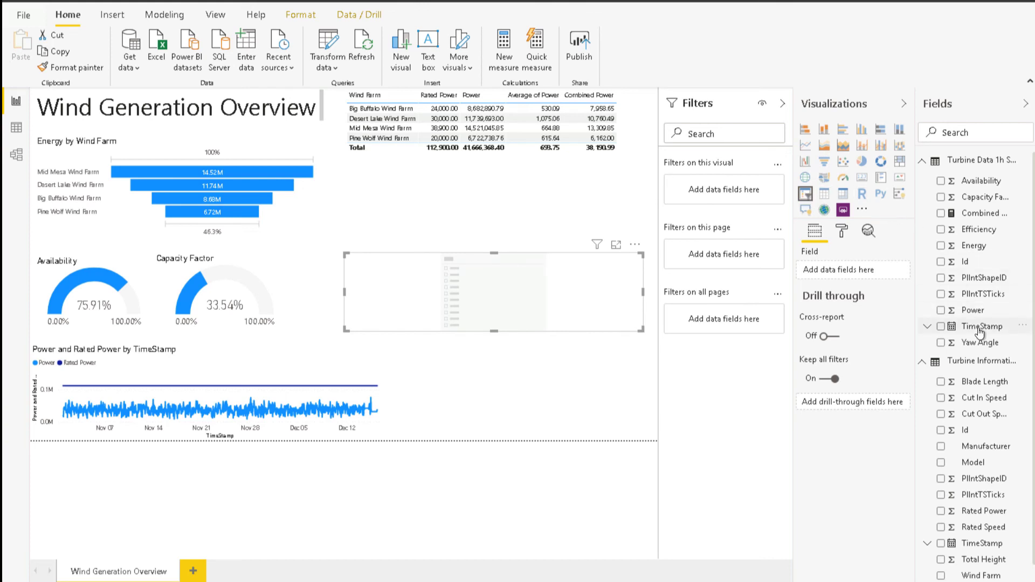
left_click_drag(981, 327, 840, 274)
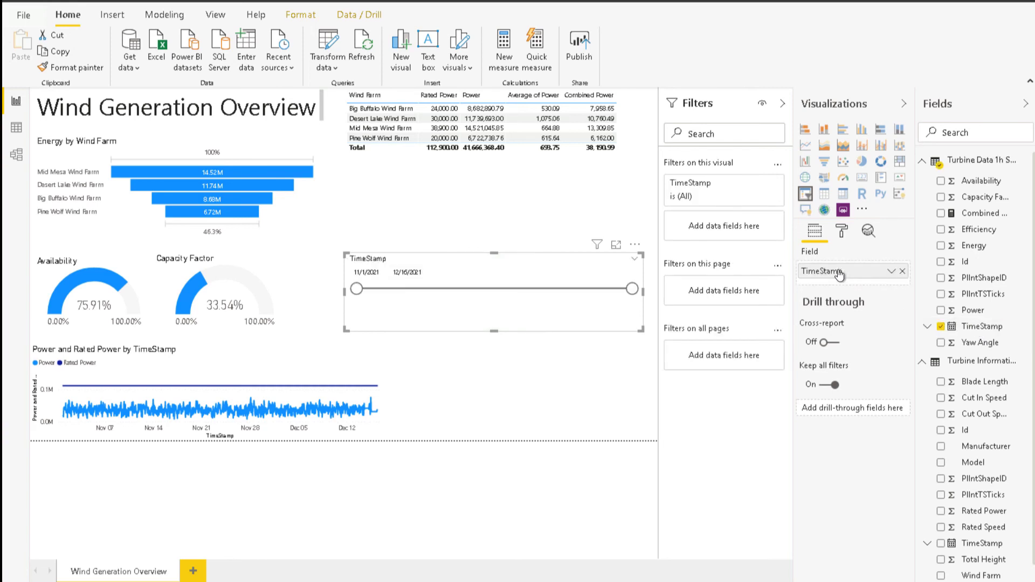
left_click(891, 272)
left_click(636, 263)
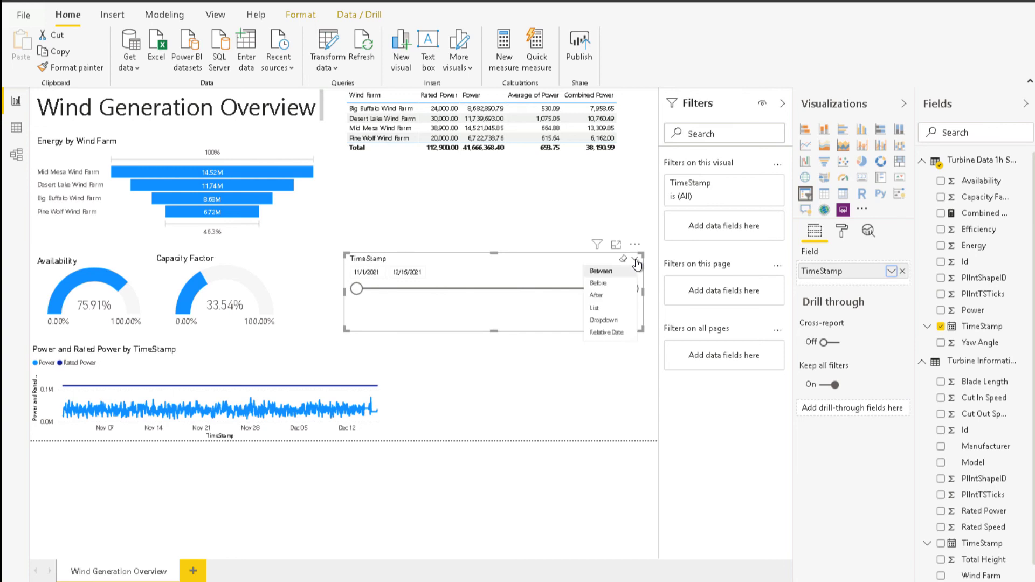
- Set the TimeStamp slicer to Relative Date, last 7 Days (12/10/2021–12/16/2021)
left_click(606, 333)
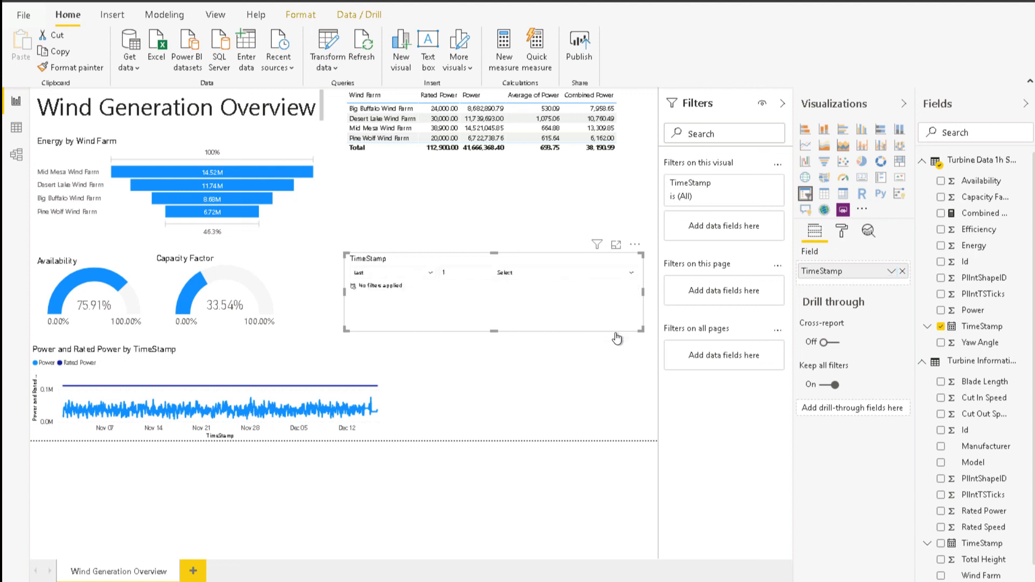
left_click(454, 274)
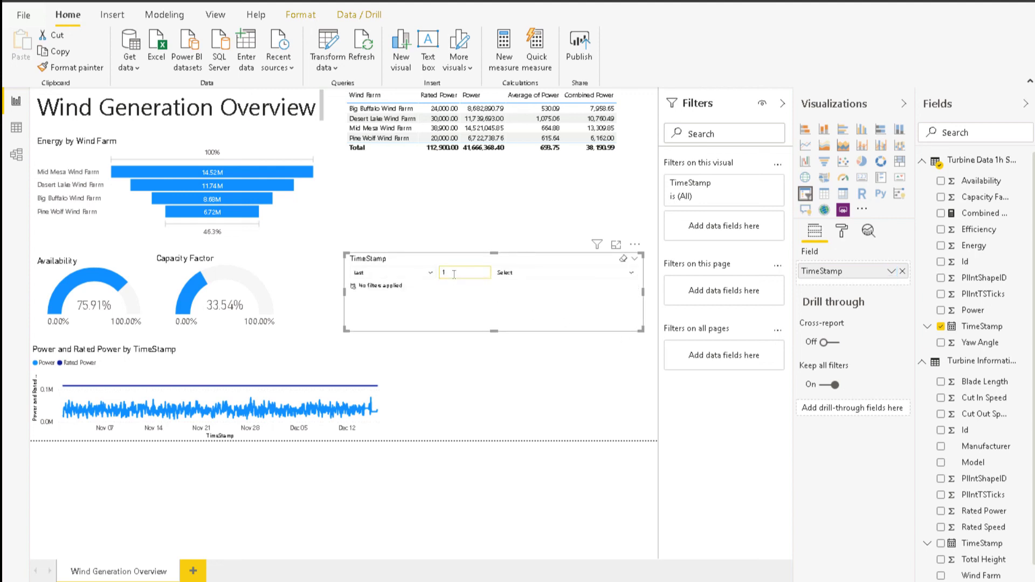
type("7")
left_click(490, 396)
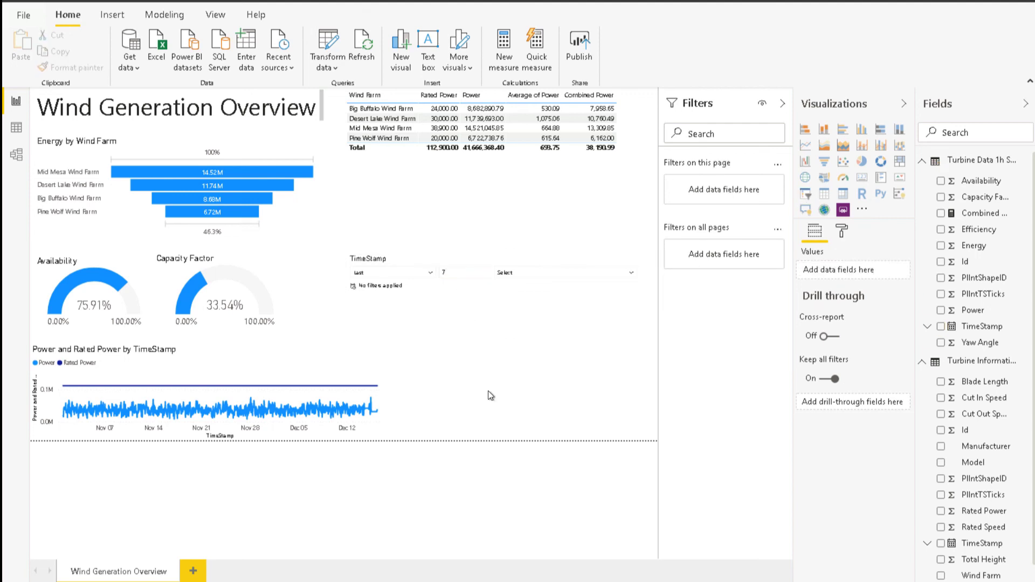
left_click(633, 276)
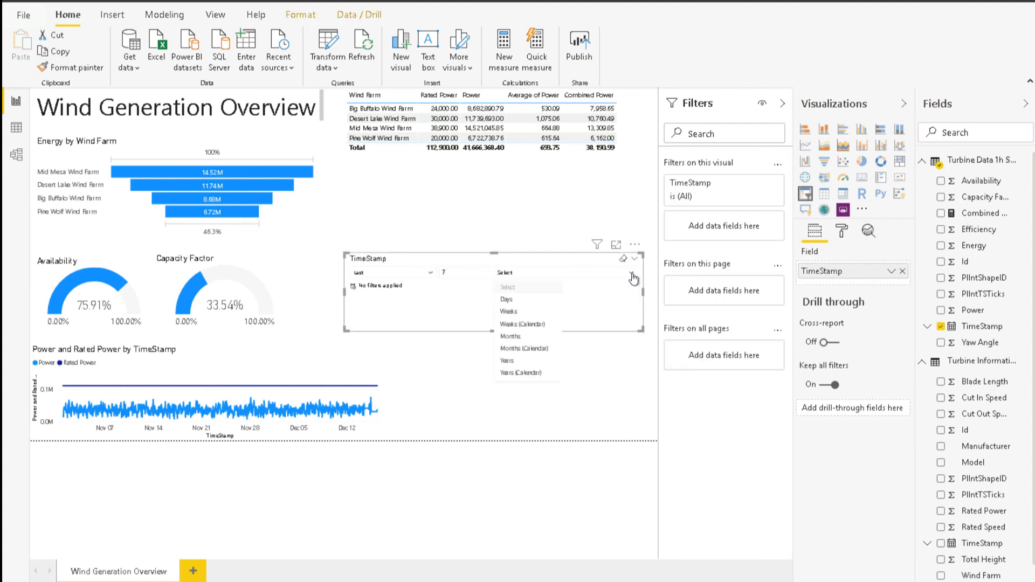
left_click(507, 299)
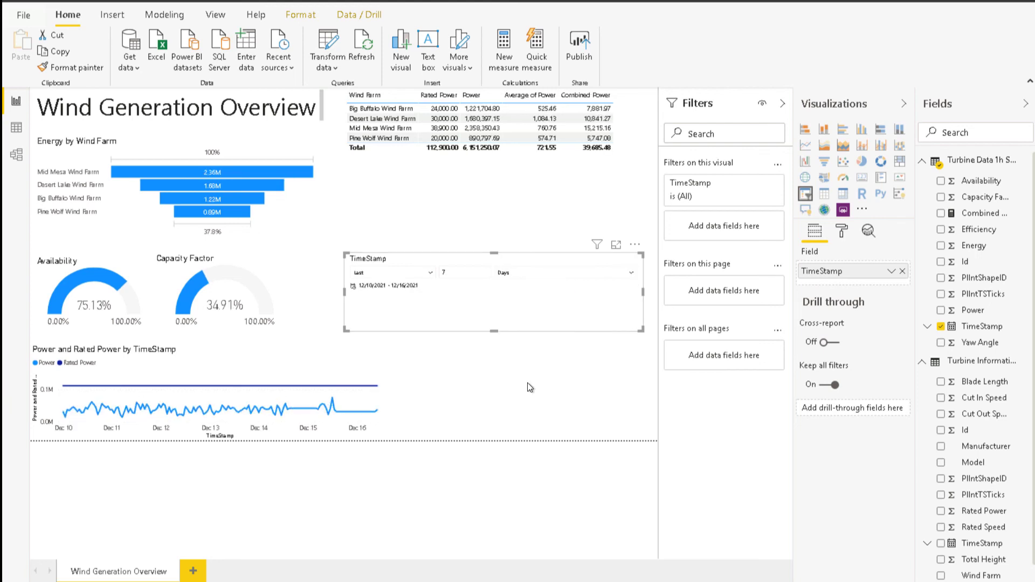
left_click(528, 383)
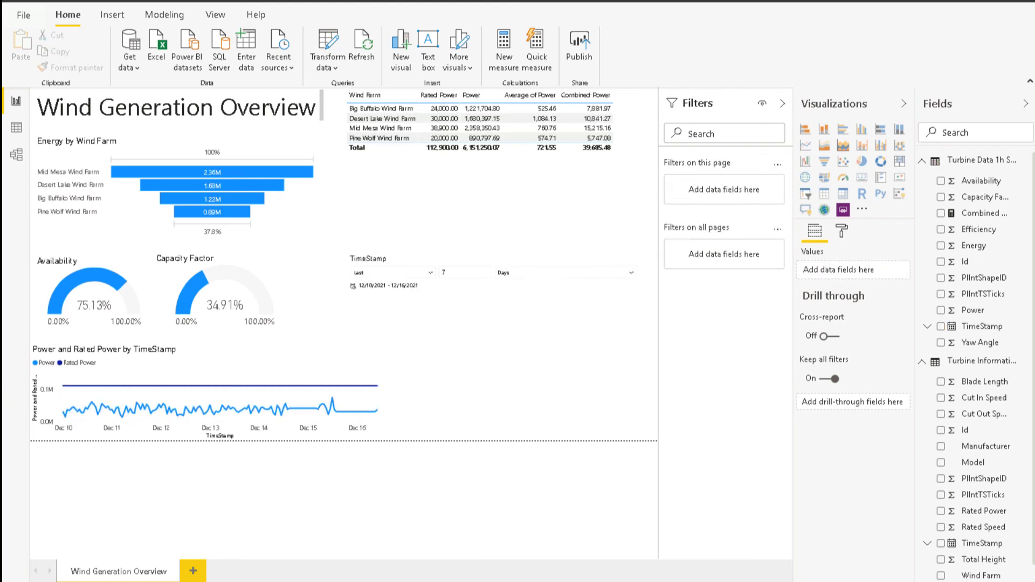